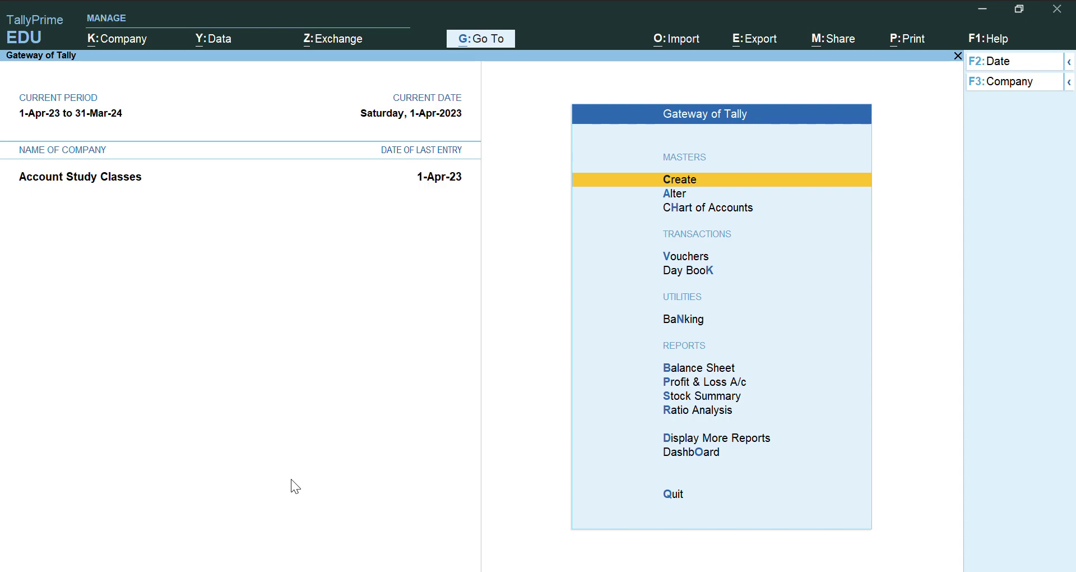
# - Open the Day Book from the Gateway of Tally
pyautogui.press('Down')
pyautogui.press('Down')
pyautogui.press('Down')
pyautogui.press('Down')
pyautogui.press('Down')
pyautogui.press('Up')
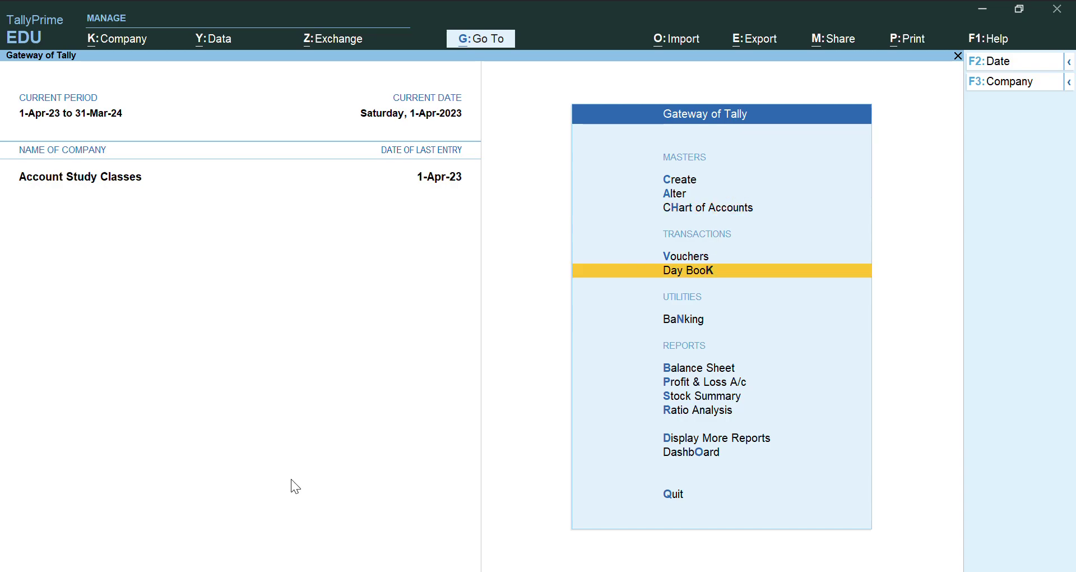
pyautogui.press('Return')
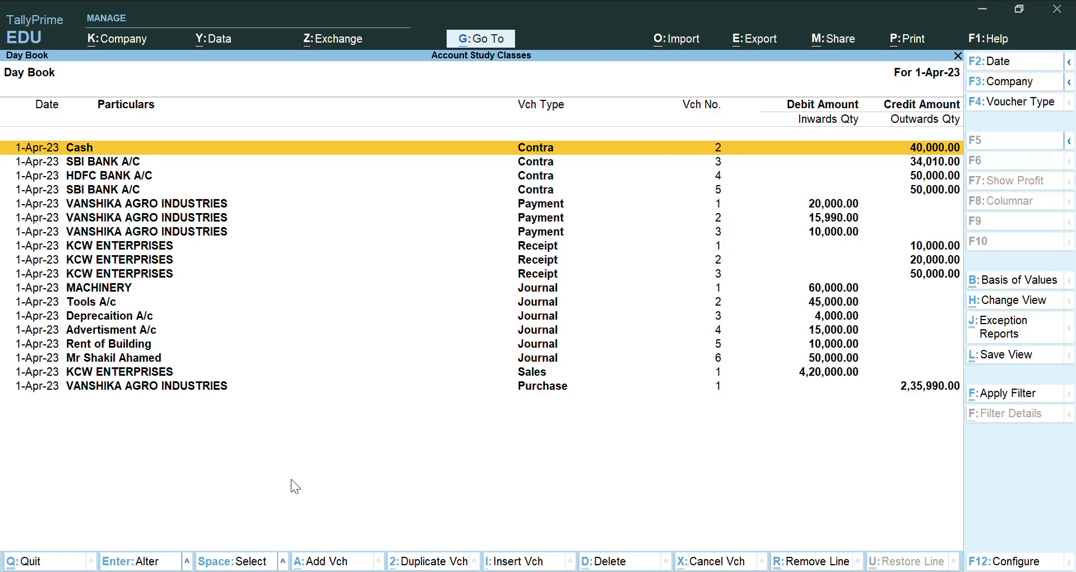
# - Open the KCW ENTERPRISES sales voucher from the Day Book and review its item, quantity, rate and tax entries
pyautogui.press('Down')
pyautogui.press('Down')
pyautogui.press('Down')
pyautogui.press('Down')
pyautogui.press('Down')
pyautogui.press('Down')
pyautogui.press('Down')
pyautogui.press('Down')
pyautogui.press('Down')
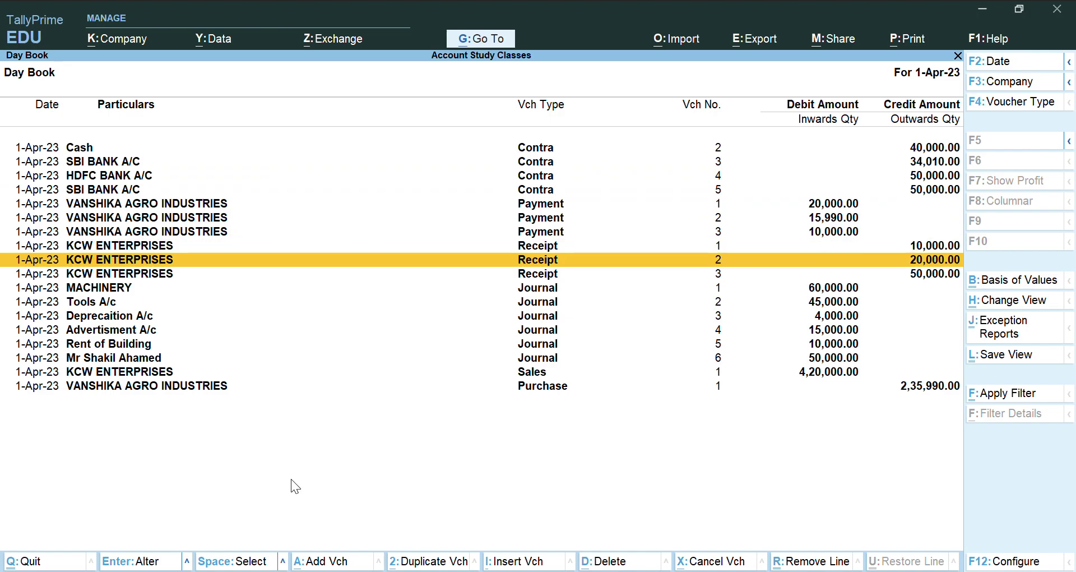
pyautogui.press('Down')
pyautogui.press('Down')
pyautogui.press('Down')
pyautogui.press('Down')
pyautogui.press('Down')
pyautogui.press('Down')
pyautogui.press('Down')
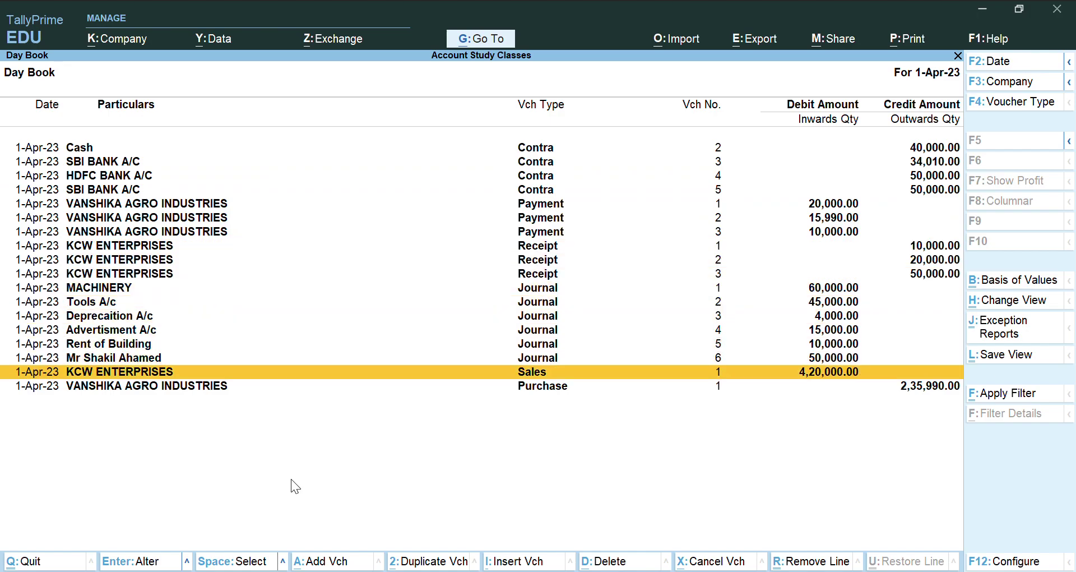
pyautogui.press('Return')
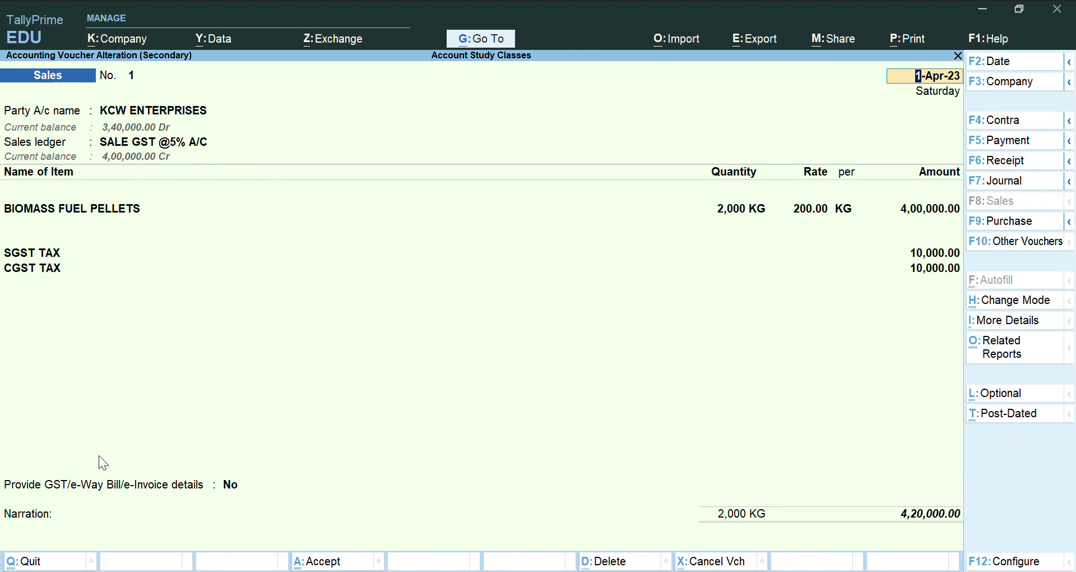
pyautogui.press('alt')
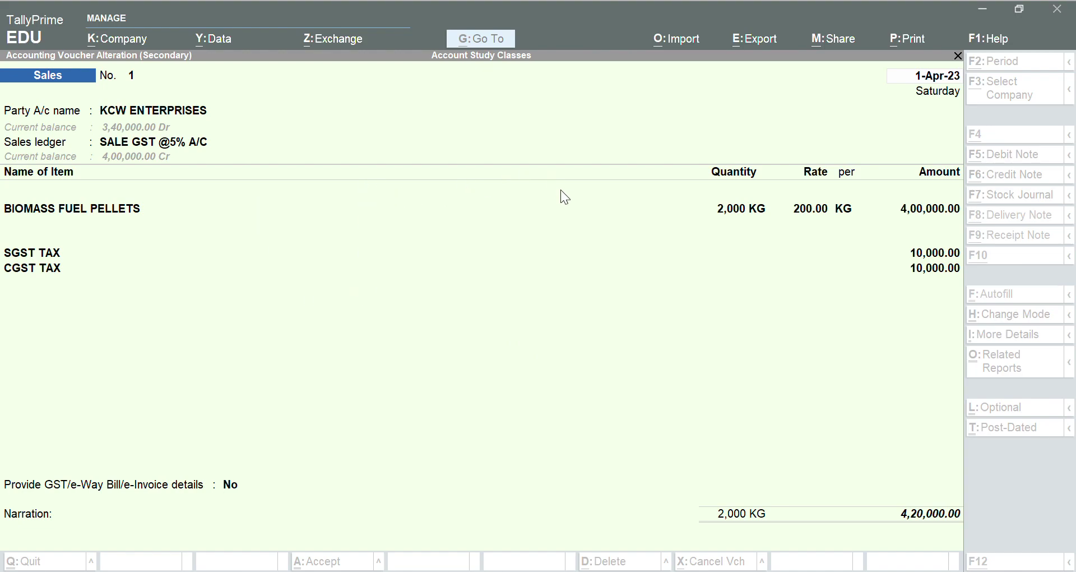
pyautogui.click(557, 503)
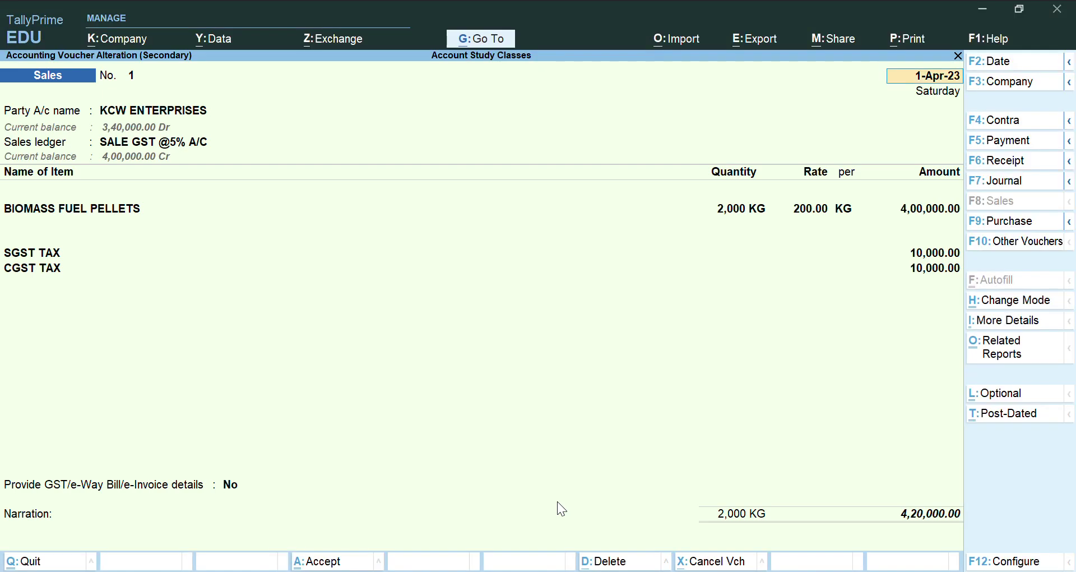
# - Quit the sales voucher without saving and return to the Gateway of Tally
pyautogui.press('BackSpace')
pyautogui.press('Escape')
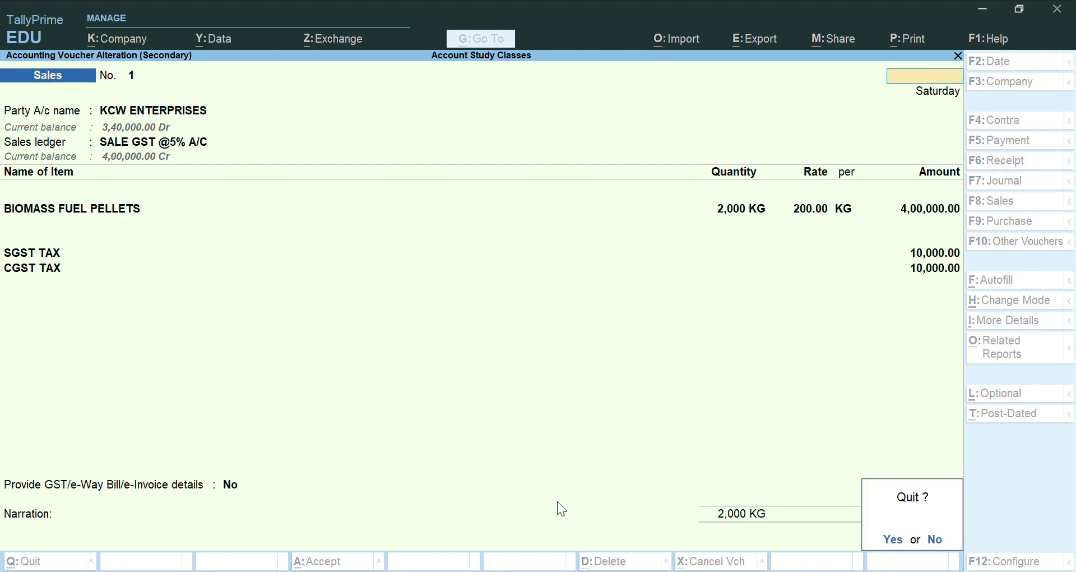
pyautogui.press('y')
pyautogui.press('Escape')
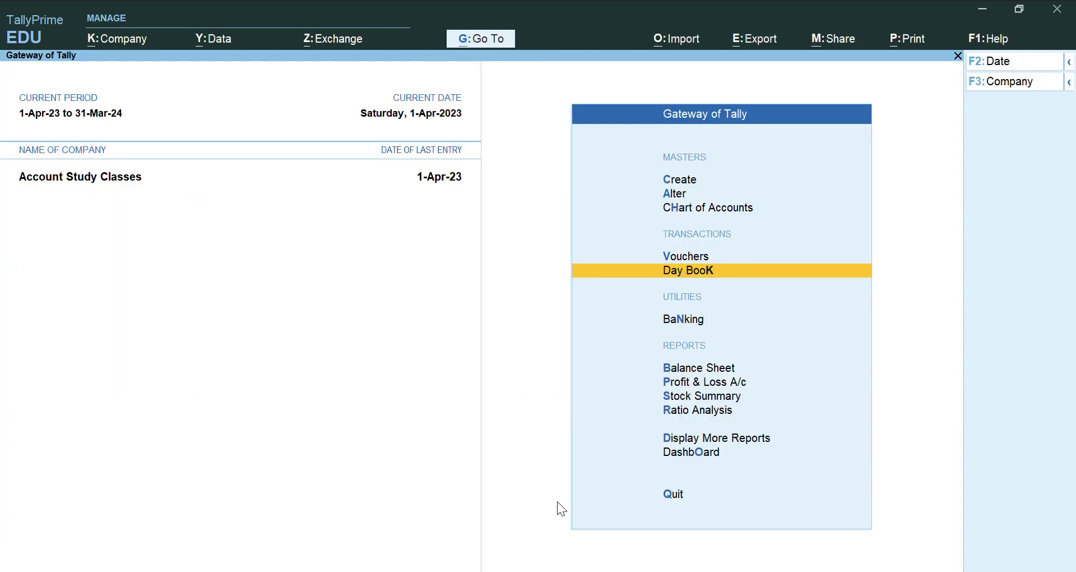
# - Start a new voucher and change its voucher type to Credit Note
pyautogui.press('Up')
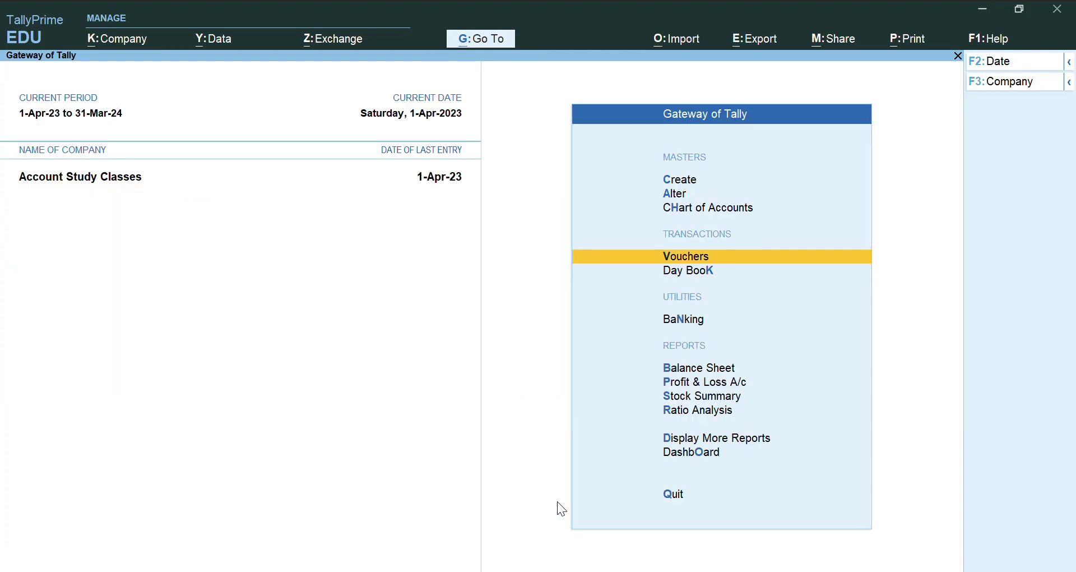
pyautogui.press('Return')
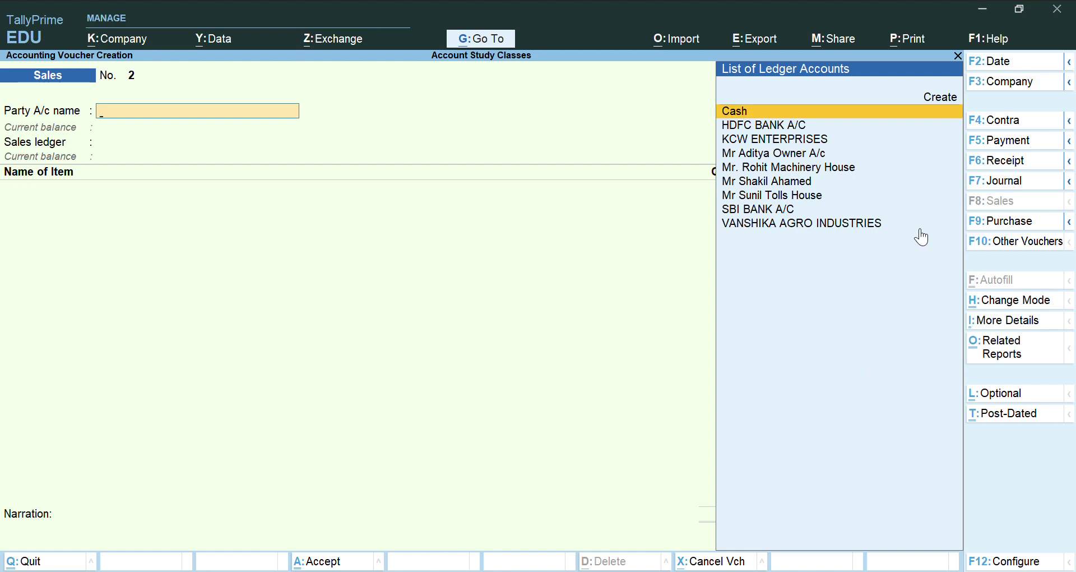
pyautogui.click(1011, 247)
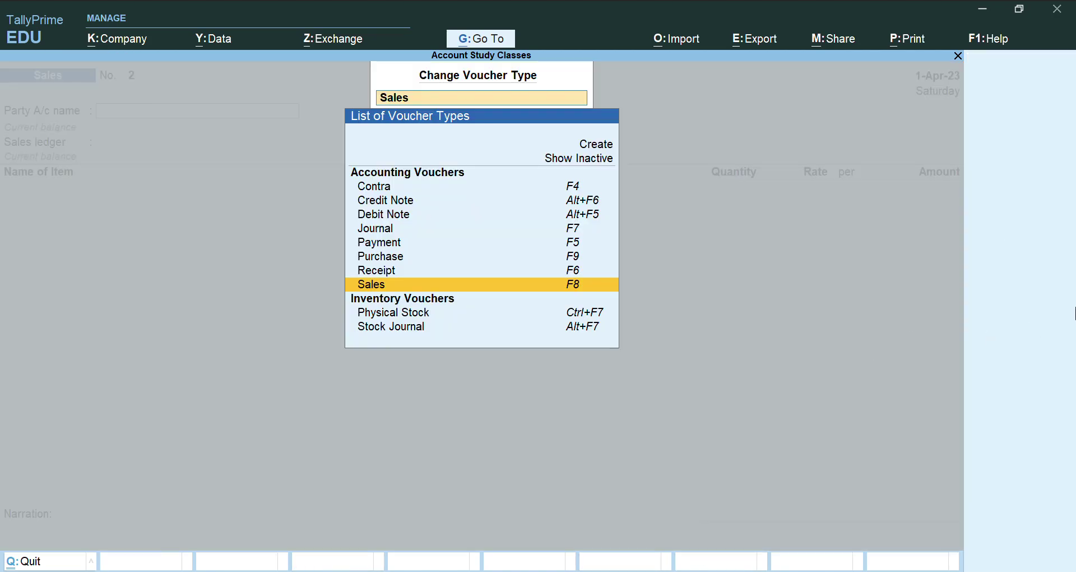
pyautogui.press('Up')
pyautogui.press('Up')
pyautogui.press('Up')
pyautogui.press('Up')
pyautogui.press('Up')
pyautogui.press('Up')
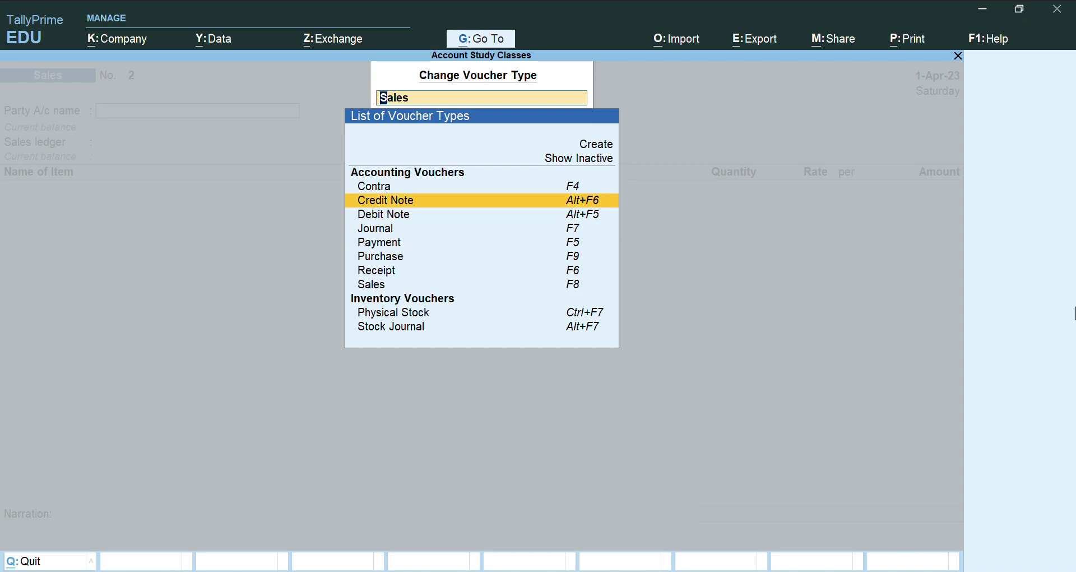
pyautogui.press('Return')
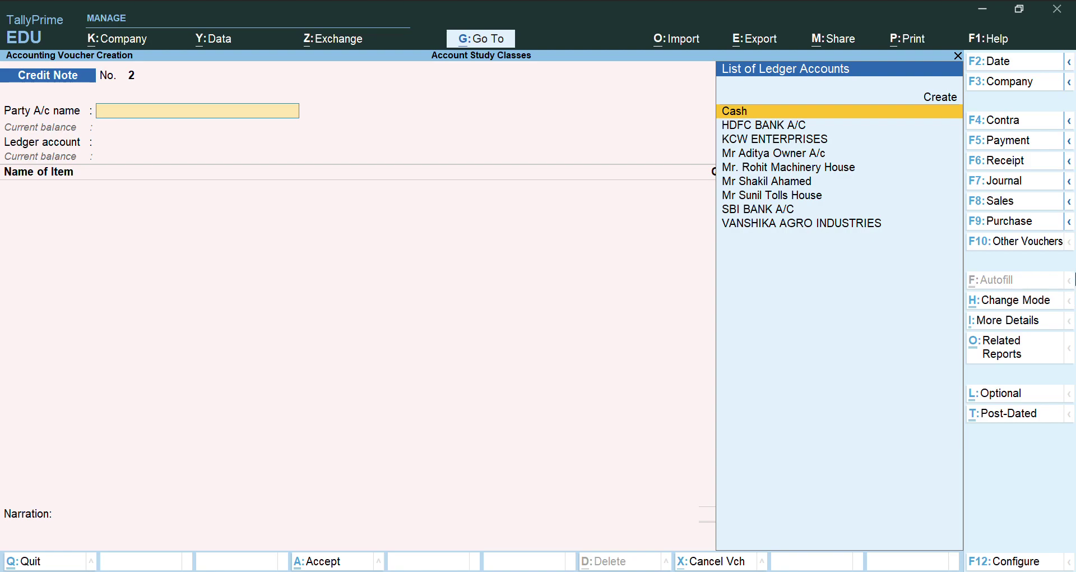
# - Set the credit note's mode to Item Invoice and choose KCW ENTERPRISES as the party account
pyautogui.click(1056, 306)
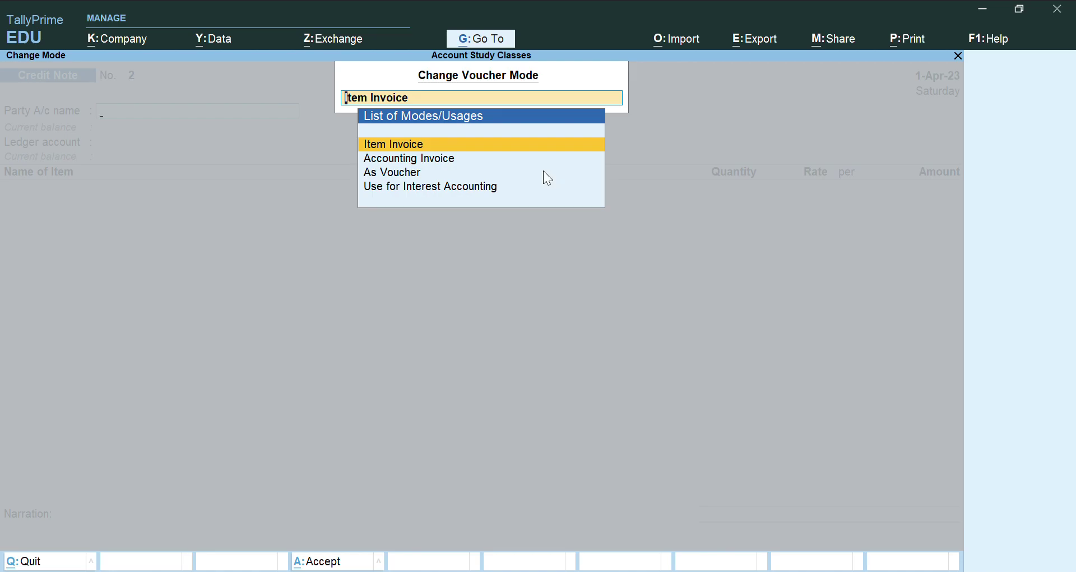
pyautogui.press('Return')
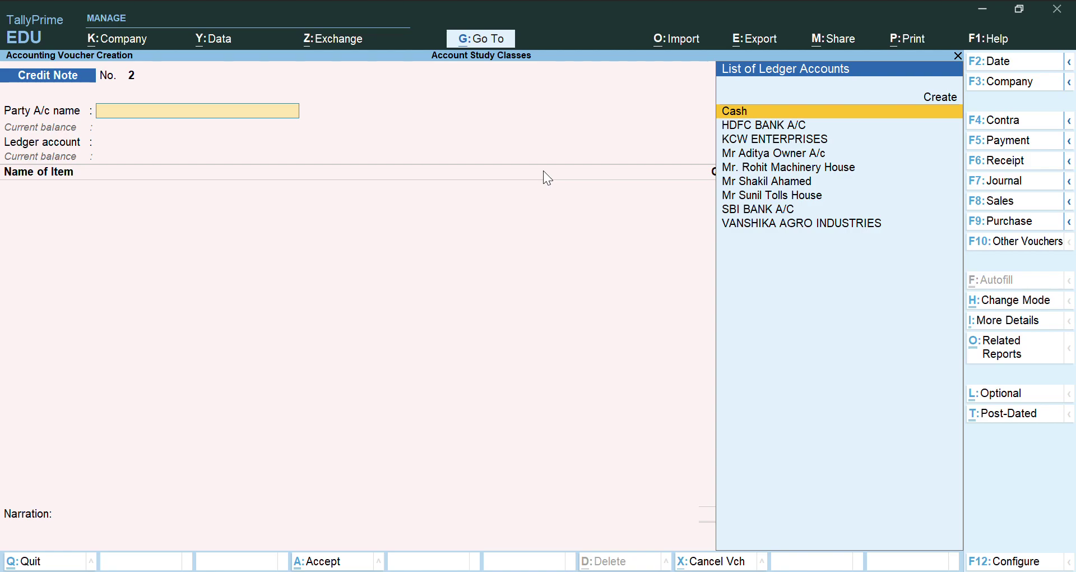
pyautogui.write('KC')
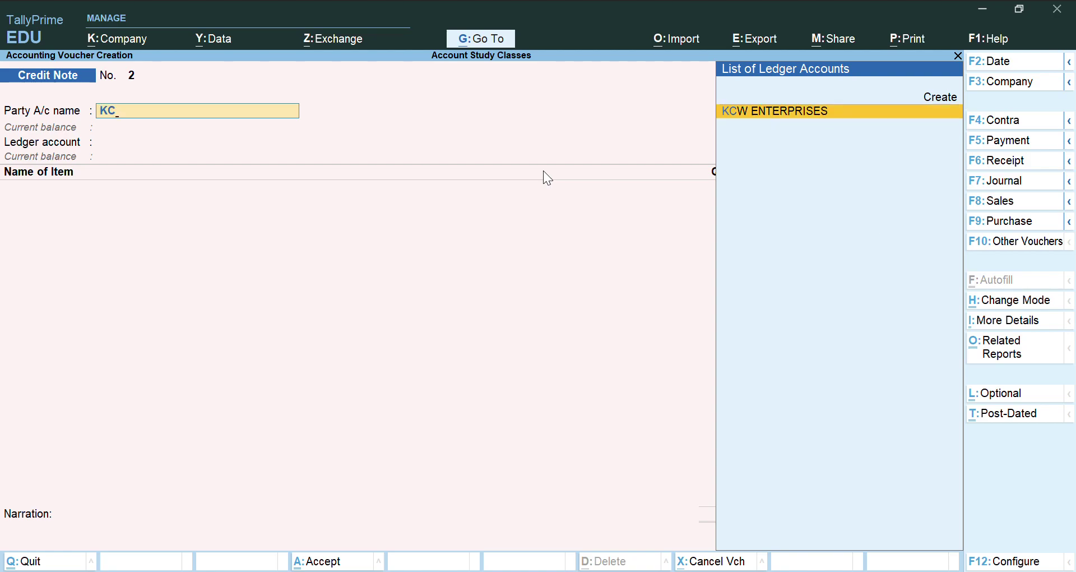
pyautogui.press('Return')
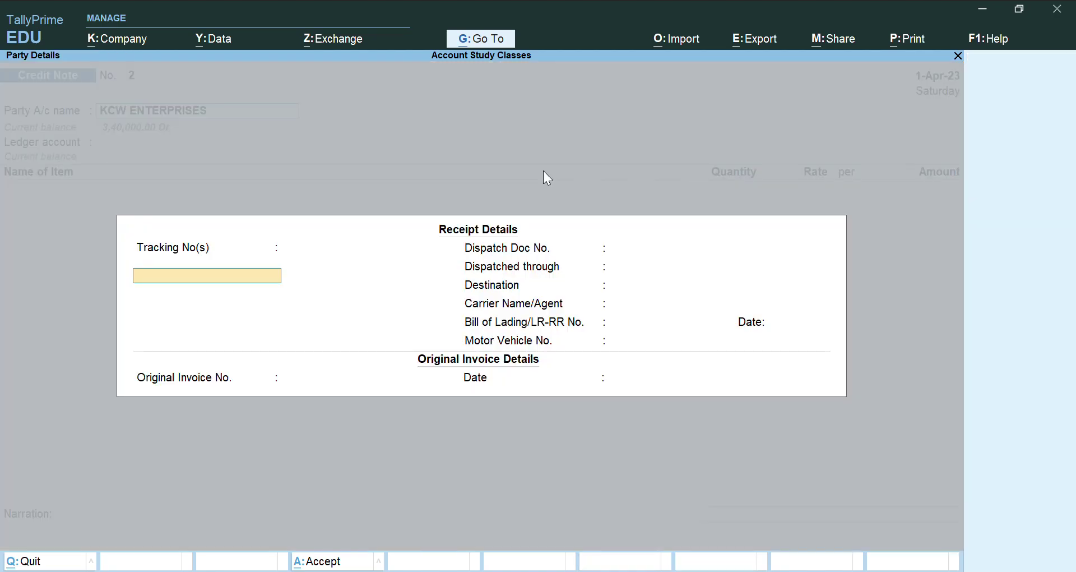
# - Leave the receipt details blank and enter original invoice number 1 with the date 1-Apr-23
pyautogui.press('Return')
pyautogui.press('Return')
pyautogui.press('Return')
pyautogui.press('Return')
pyautogui.press('Return')
pyautogui.press('Return')
pyautogui.press('Return')
pyautogui.press('Return')
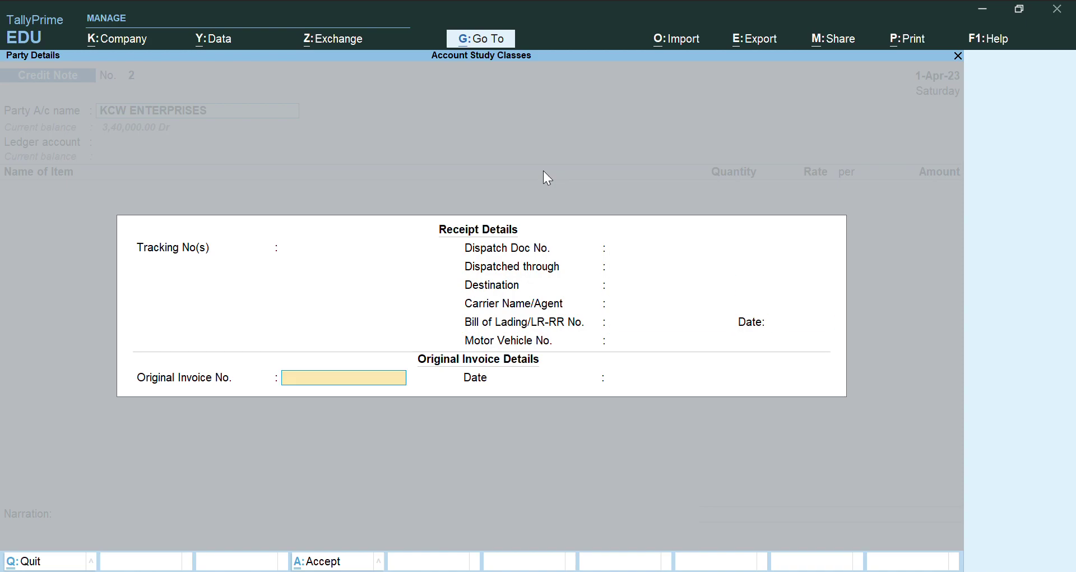
pyautogui.write('1')
pyautogui.press('Return')
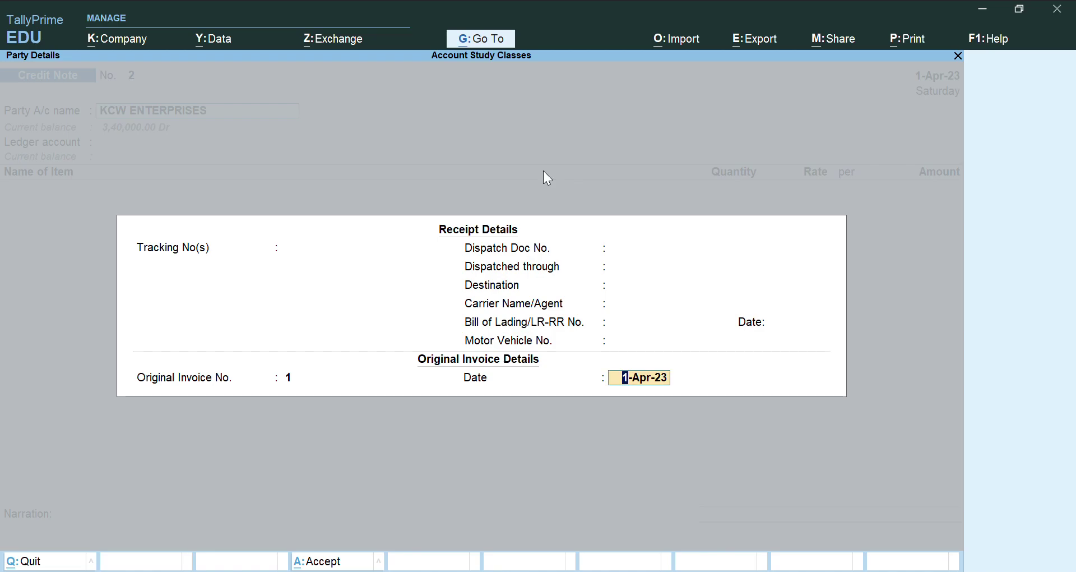
pyautogui.press('Return')
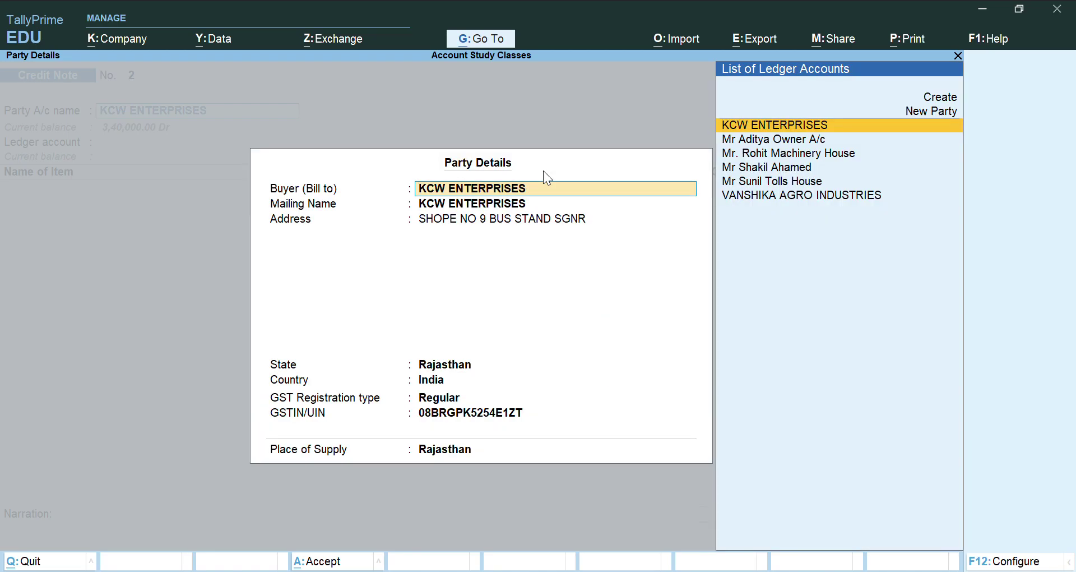
# - Accept the existing party details for KCW ENTERPRISES, including its state, GST registration and place of supply
pyautogui.press('Return')
pyautogui.press('Return')
pyautogui.press('Return')
pyautogui.press('Return')
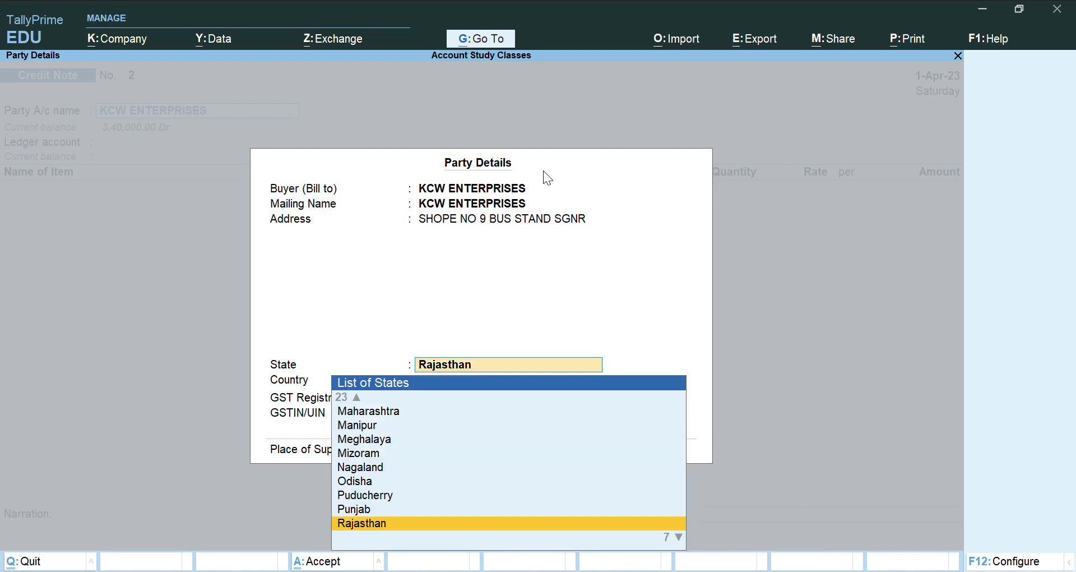
pyautogui.press('Return')
pyautogui.press('Return')
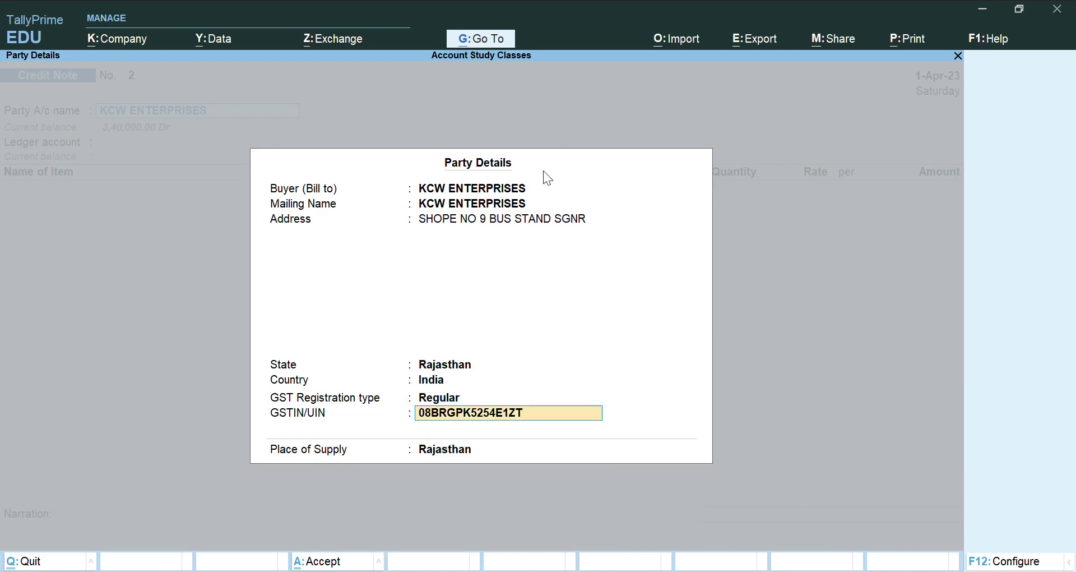
pyautogui.press('Return')
pyautogui.press('Return')
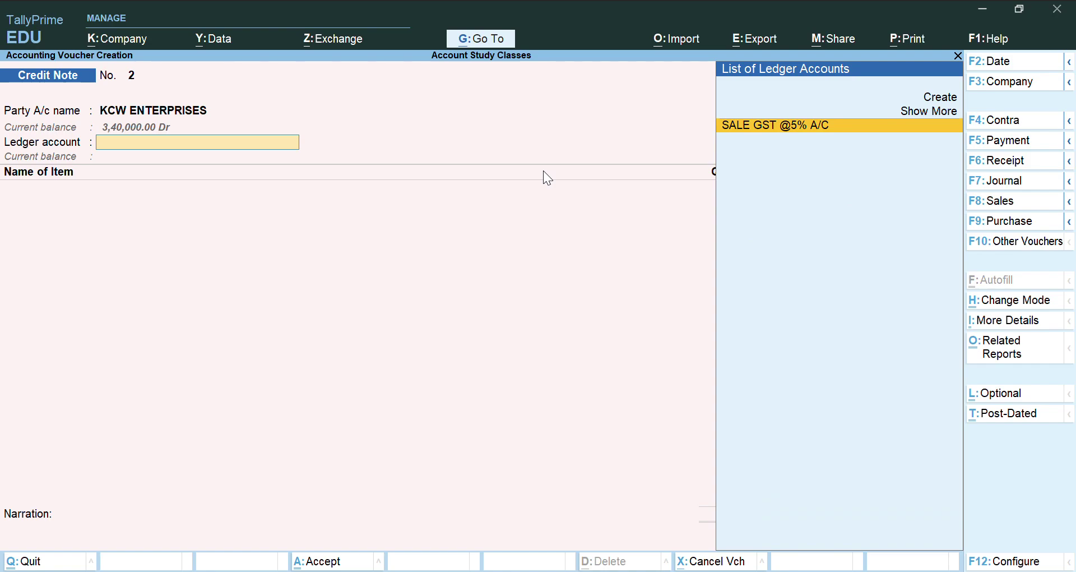
# - Select SALE GST @5% A/C as the ledger account and add BIOMASS FUEL PELLETS as the item
pyautogui.press('Return')
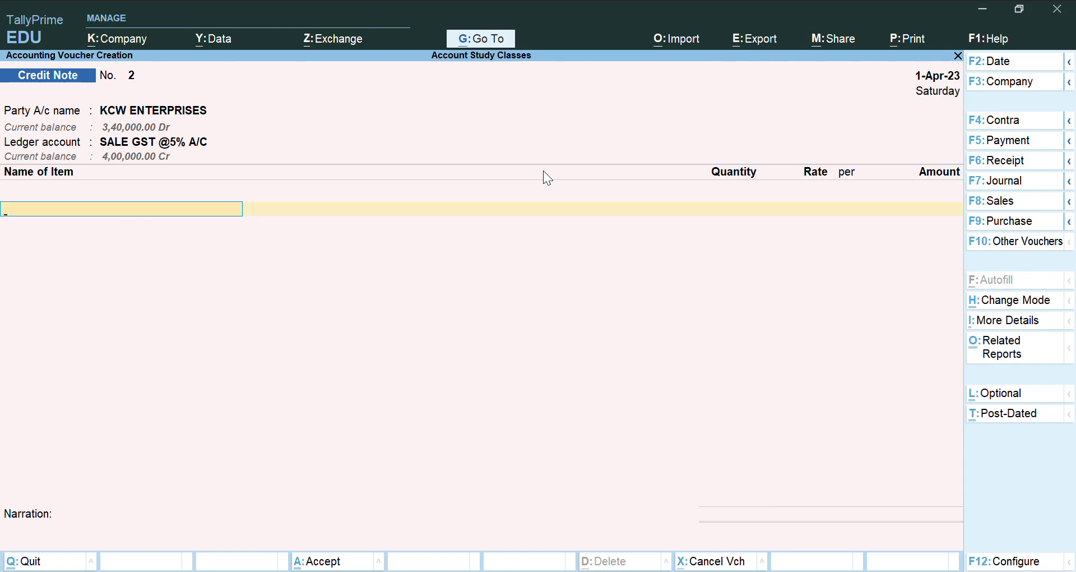
pyautogui.write('BIO')
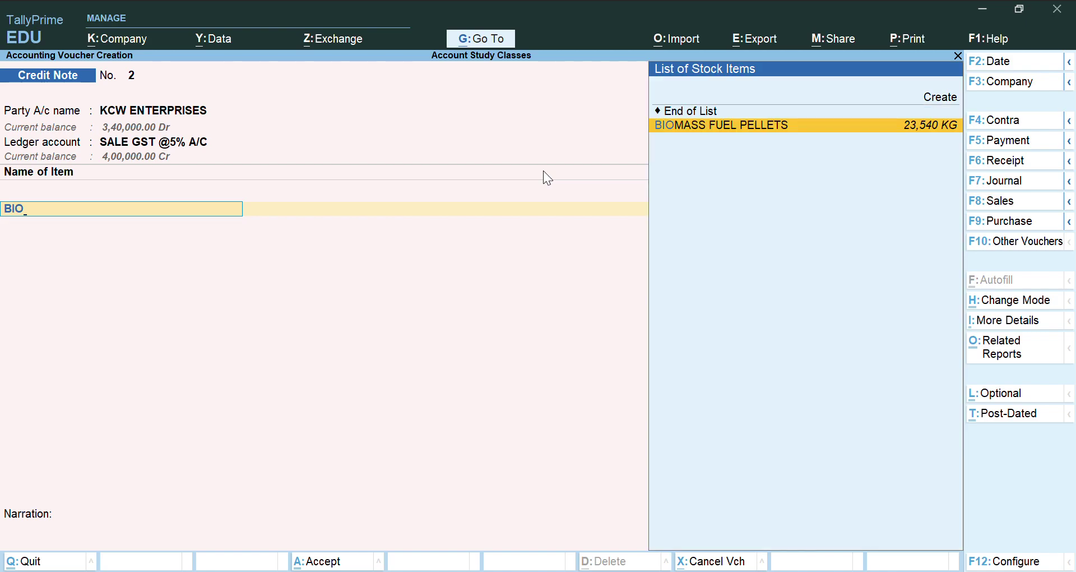
pyautogui.press('Return')
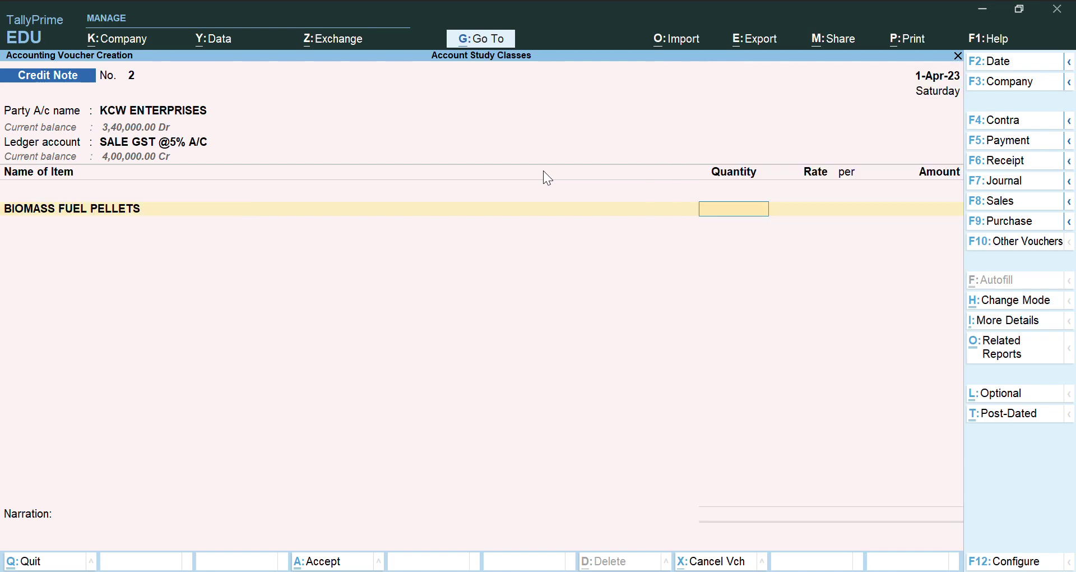
# - Set the BIOMASS FUEL PELLETS quantity to 2000 KG and its rate to 20 per KG
pyautogui.hotkey('alt', 'Tab')
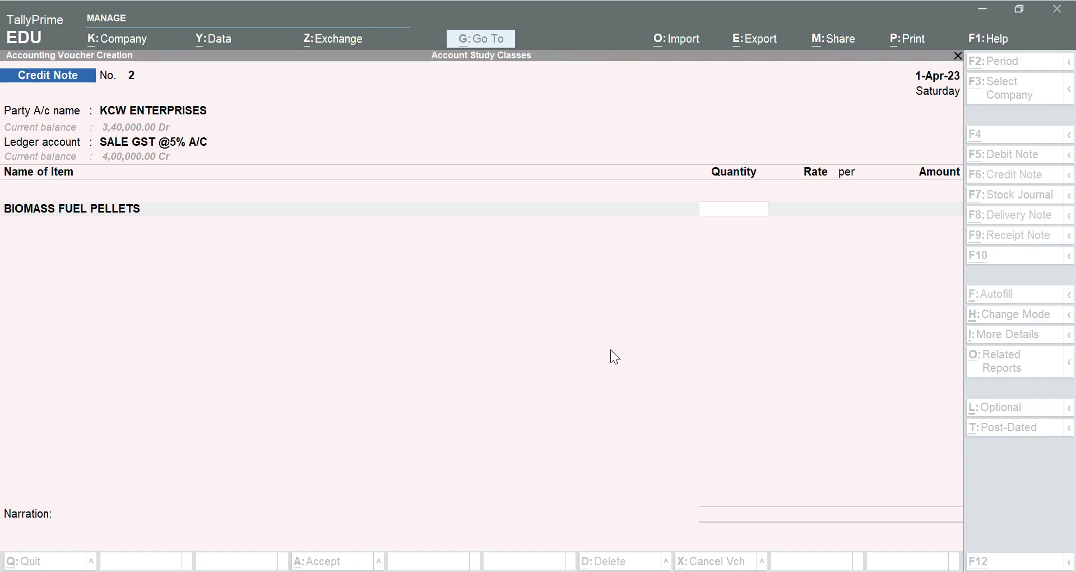
pyautogui.write('2000')
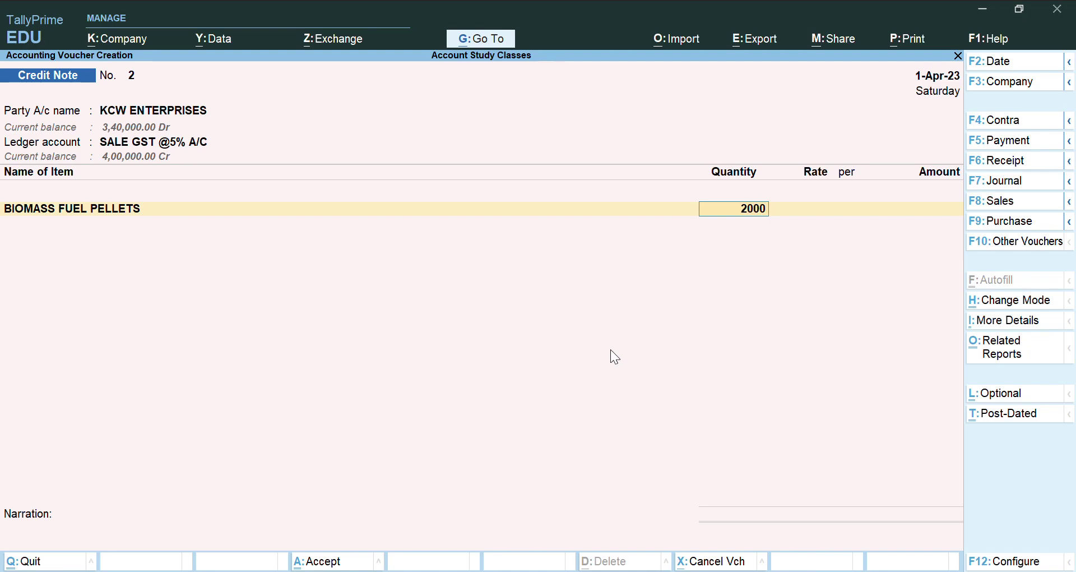
pyautogui.press('Return')
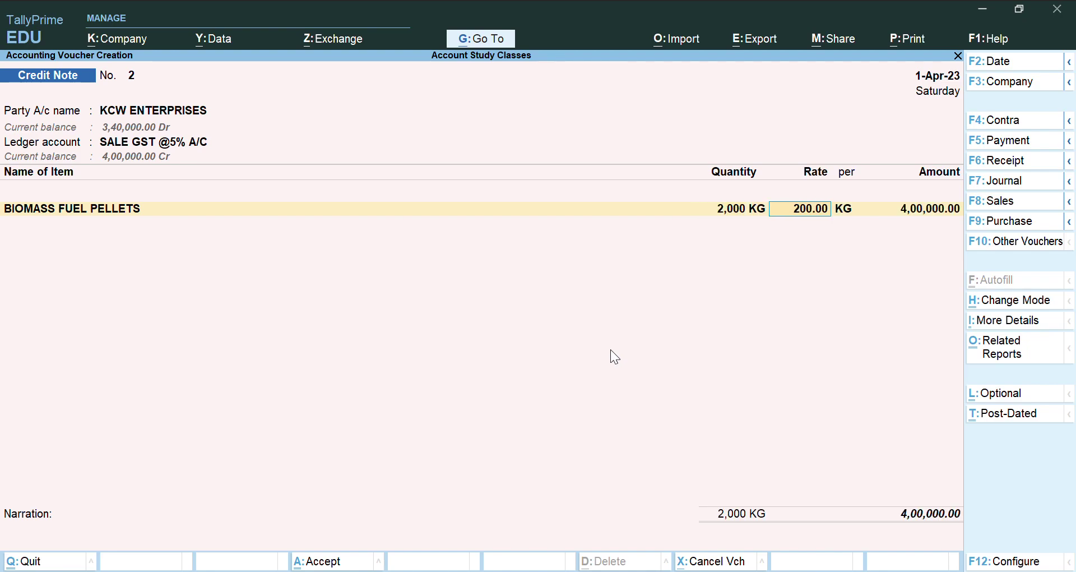
pyautogui.write('20')
pyautogui.press('Return')
pyautogui.press('Return')
pyautogui.press('Return')
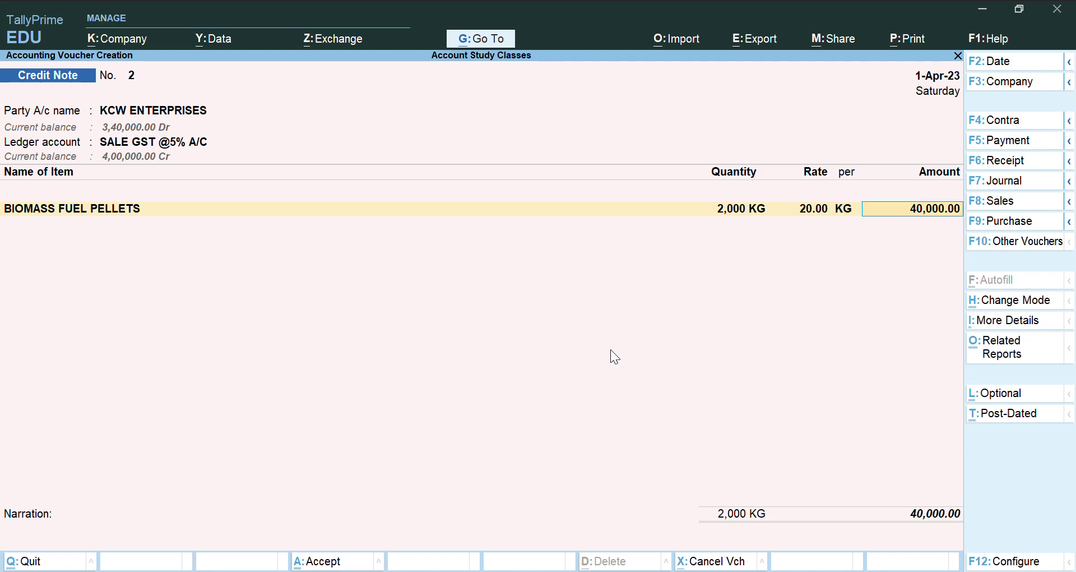
pyautogui.press('Return')
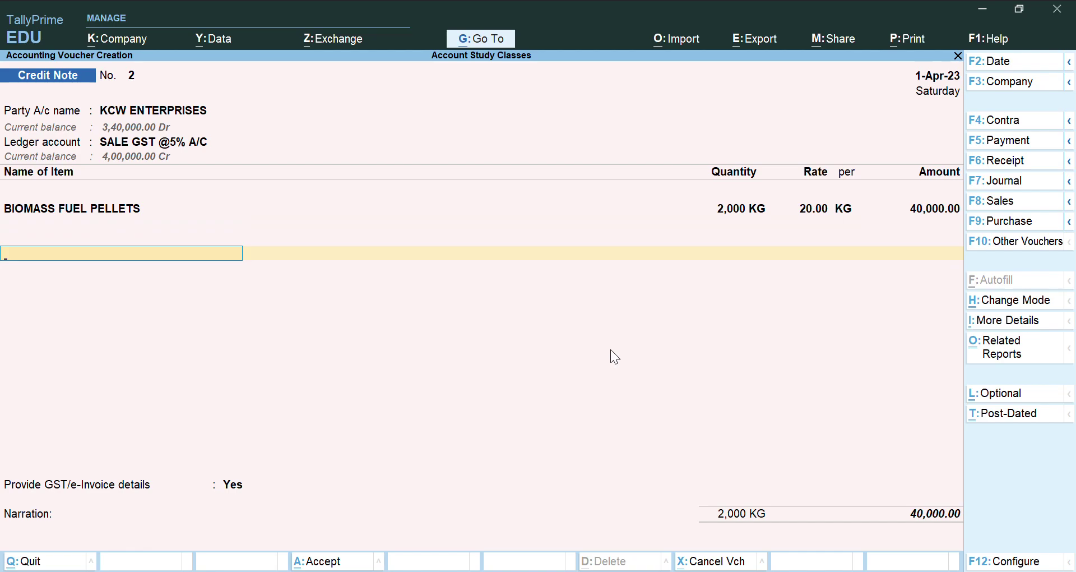
# - Add the CGST TAX and SGST TAX ledgers below BIOMASS FUEL PELLETS, accepting the calculated amount of 1,000.00 for each
pyautogui.write('CG')
pyautogui.press('Return')
pyautogui.press('Return')
pyautogui.press('Return')
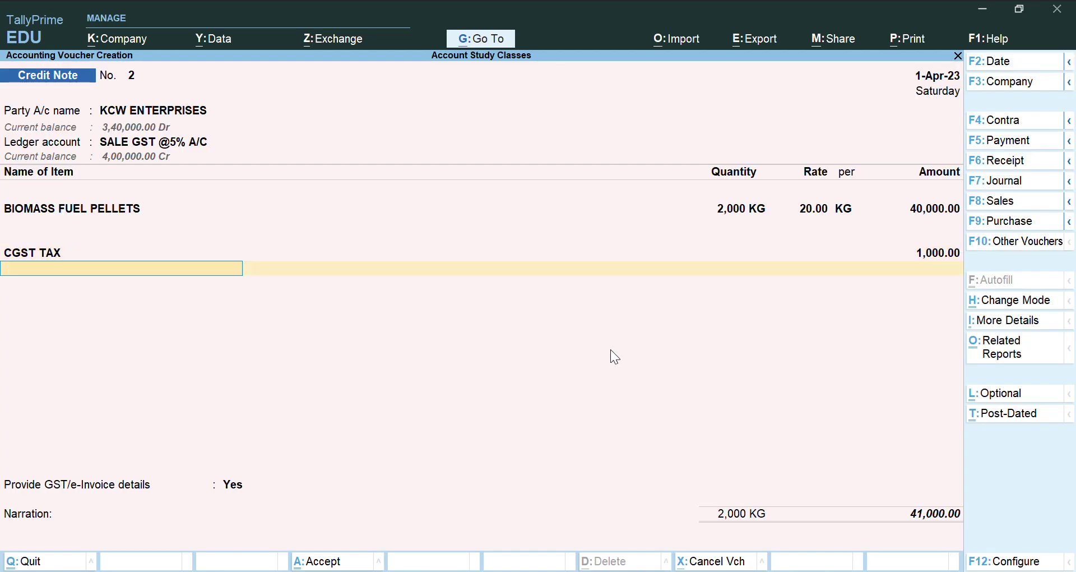
pyautogui.write('SG')
pyautogui.press('Return')
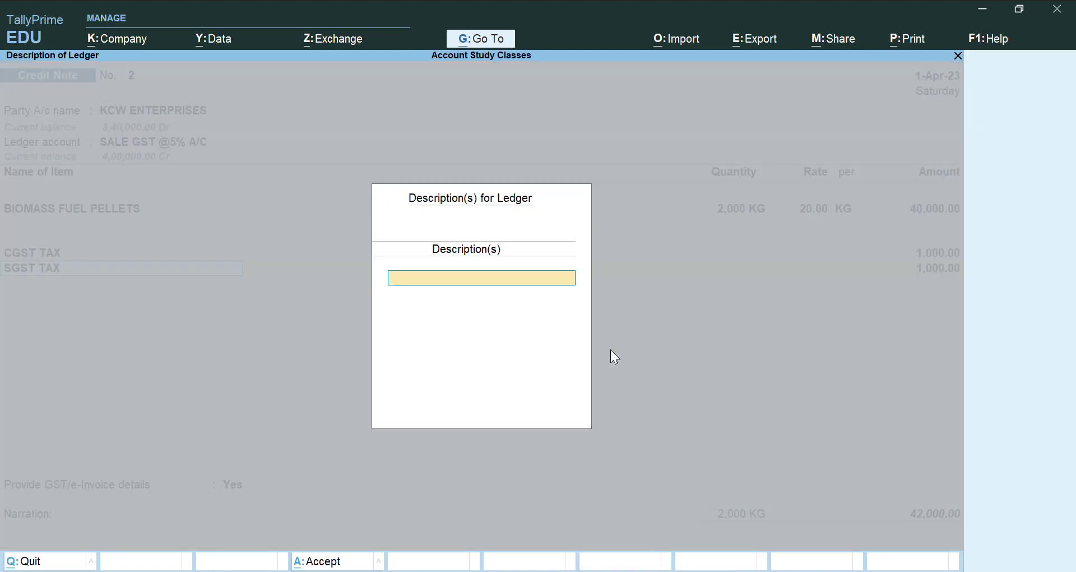
pyautogui.press('Return')
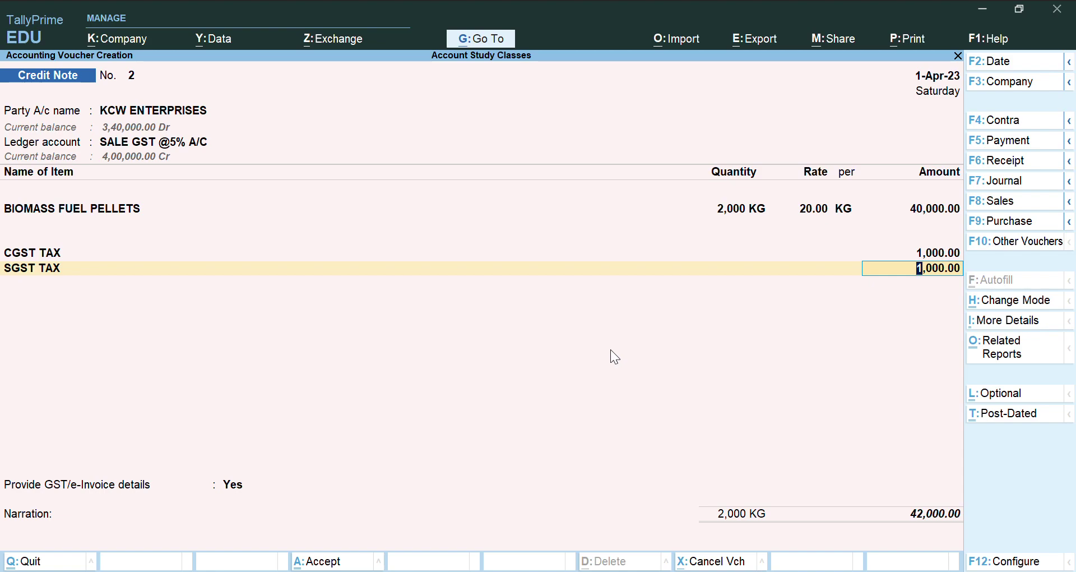
pyautogui.press('Return')
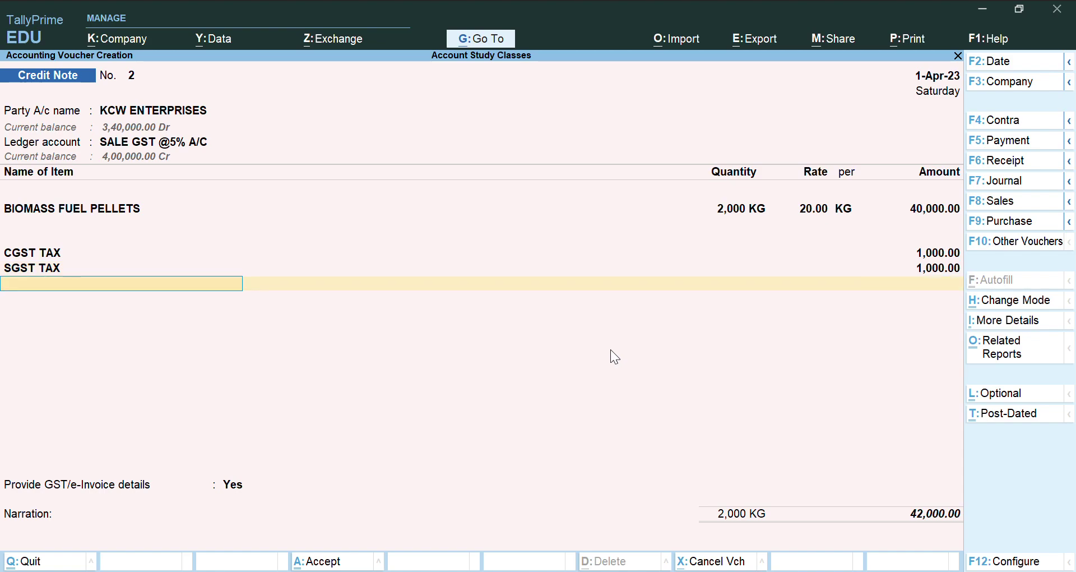
# - Set Provide GST/e-Invoice details to No, leave the narration blank and save the credit note without generating an e-Invoice
pyautogui.press('Return')
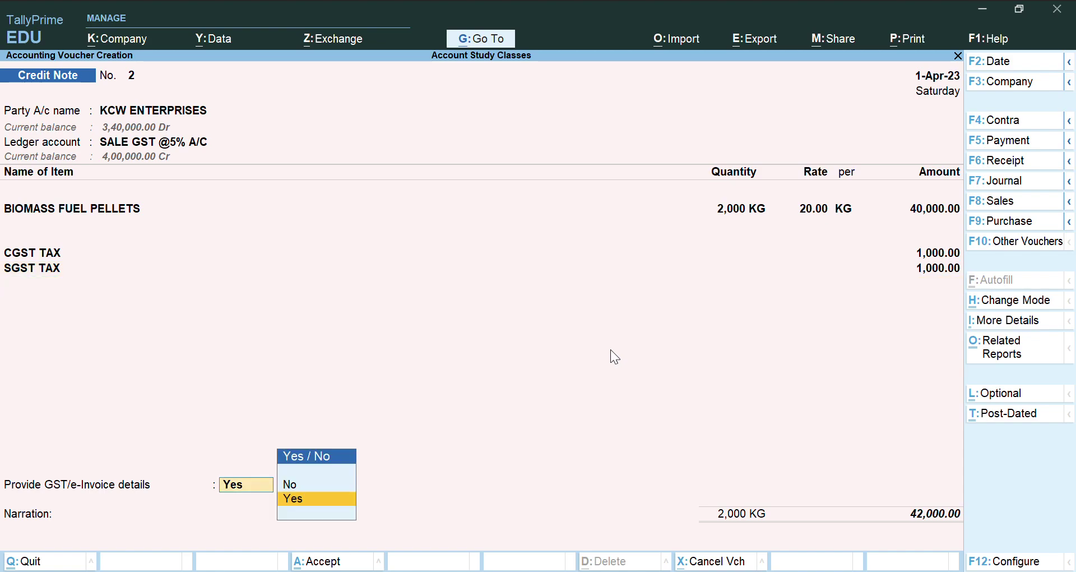
pyautogui.press('Down')
pyautogui.press('Return')
pyautogui.press('Return')
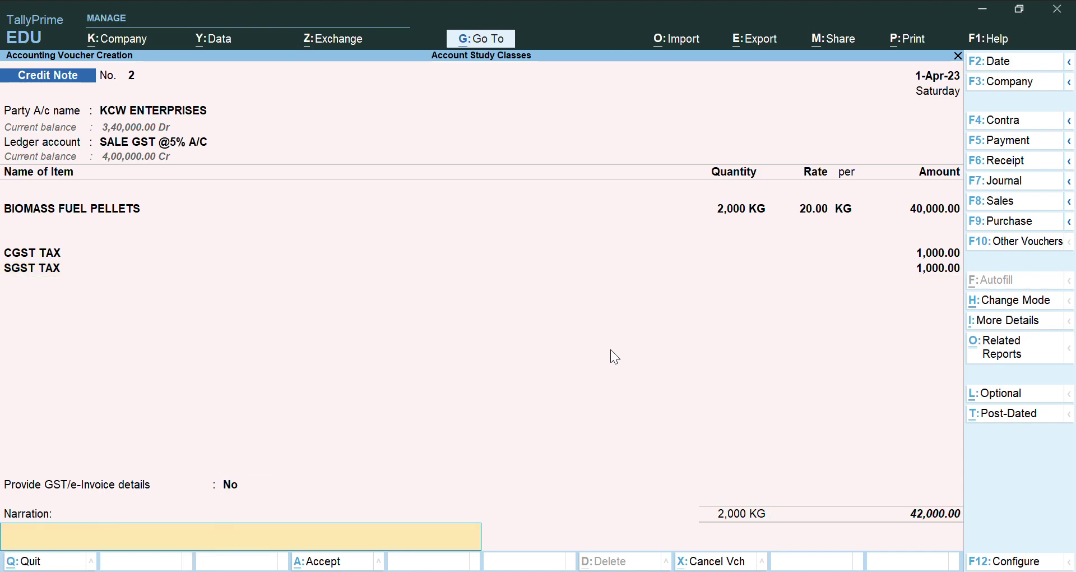
pyautogui.press('Return')
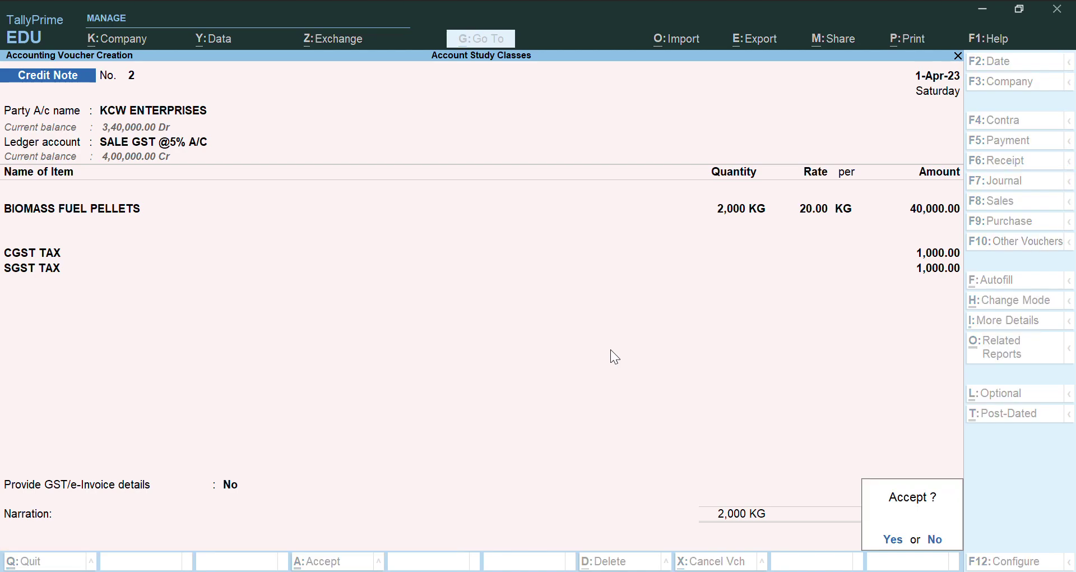
pyautogui.press('Return')
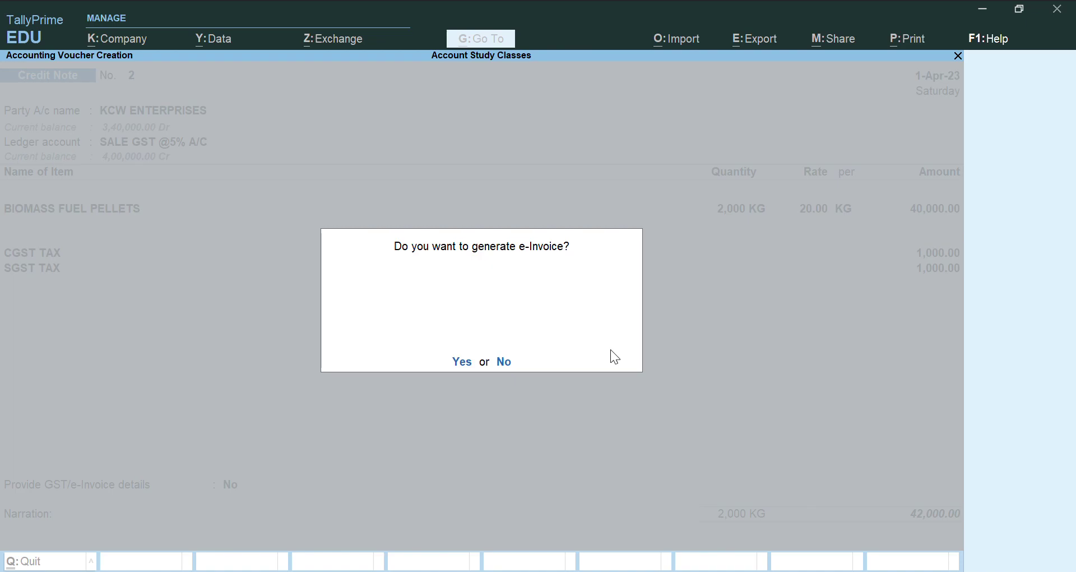
pyautogui.press('n')
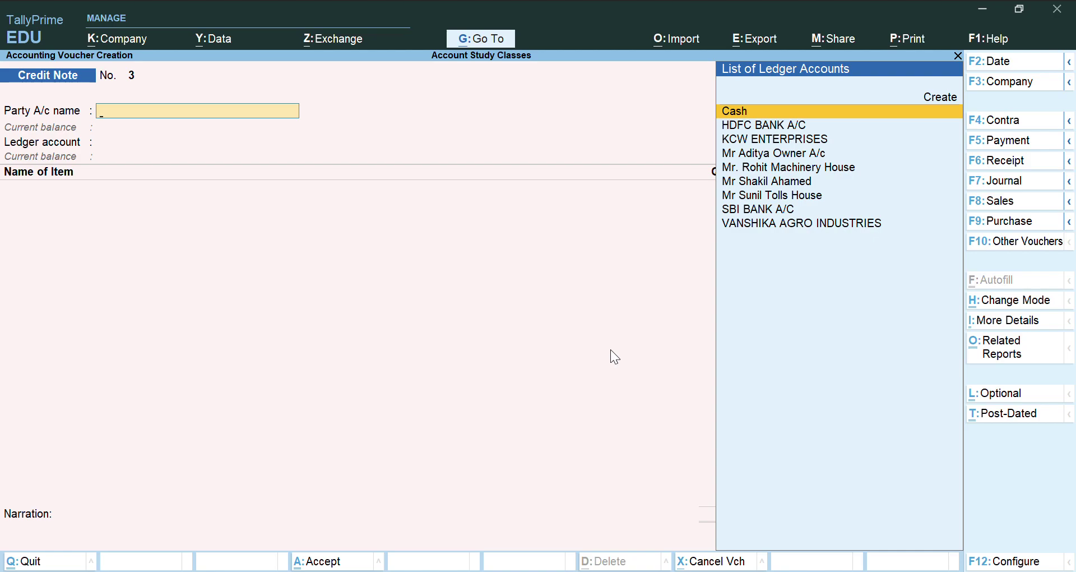
# - Select KCW ENTERPRISES as the party account of a new credit note
pyautogui.press('alt')
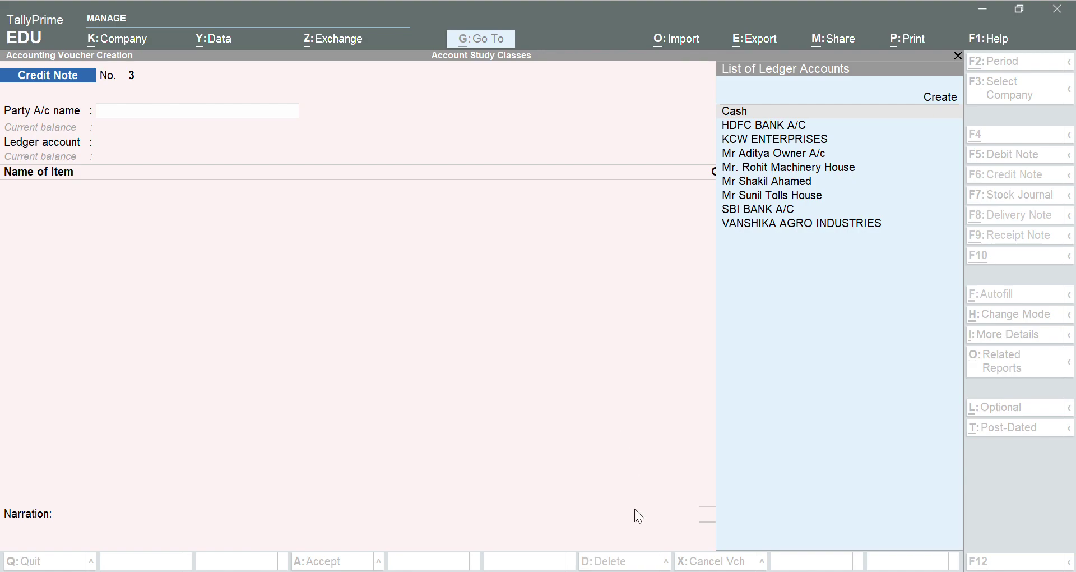
pyautogui.click(577, 399)
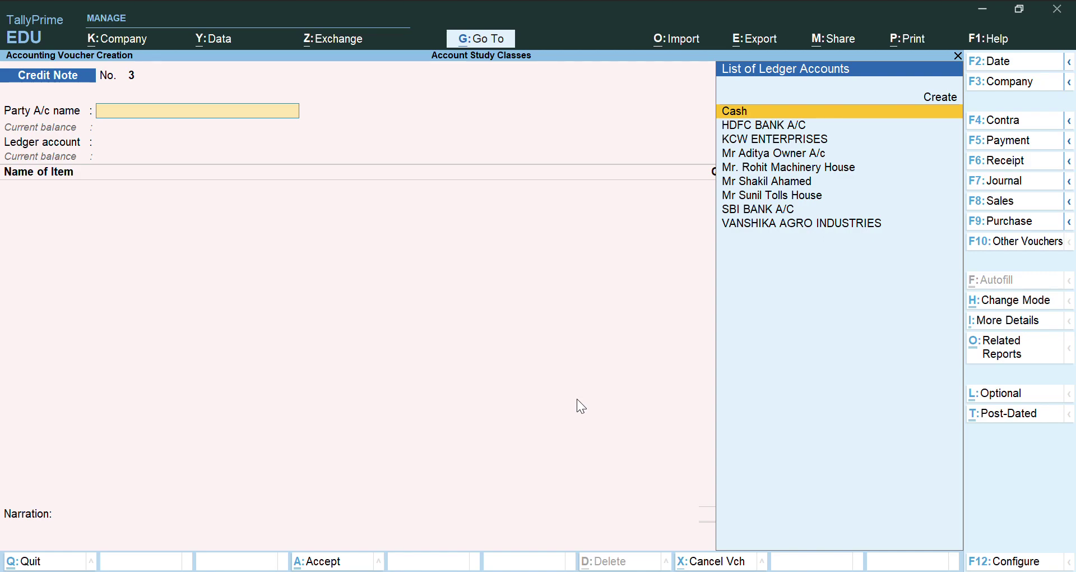
pyautogui.press('Down')
pyautogui.press('Down')
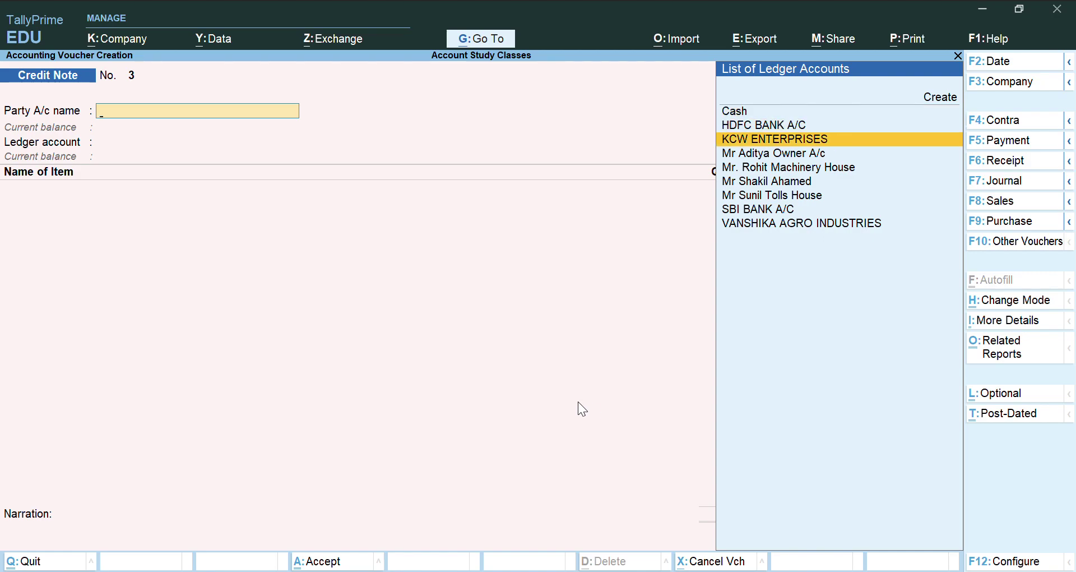
pyautogui.press('Return')
# - Leave the receipt details empty and record original invoice number 1 dated 1-Apr-23
pyautogui.press('Return')
pyautogui.press('Return')
pyautogui.press('Return')
pyautogui.press('Return')
pyautogui.press('Return')
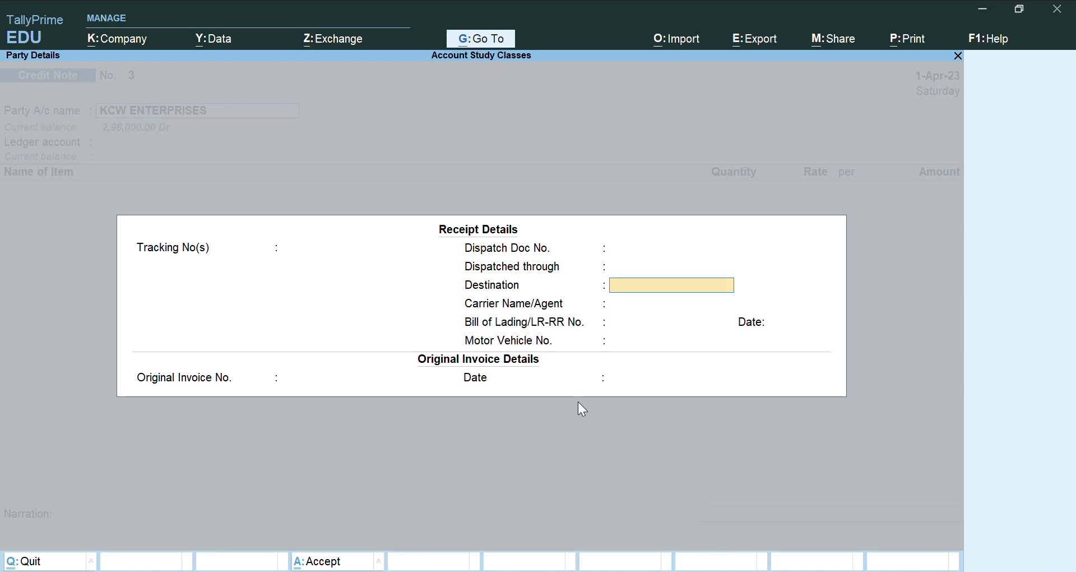
pyautogui.press('Return')
pyautogui.press('Return')
pyautogui.press('Return')
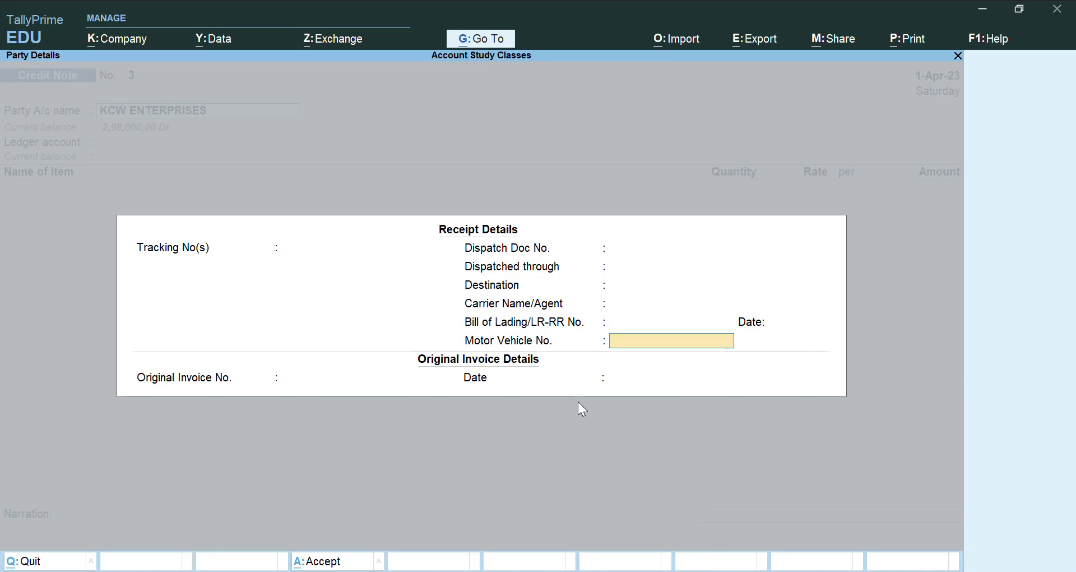
pyautogui.write('1')
pyautogui.press('Return')
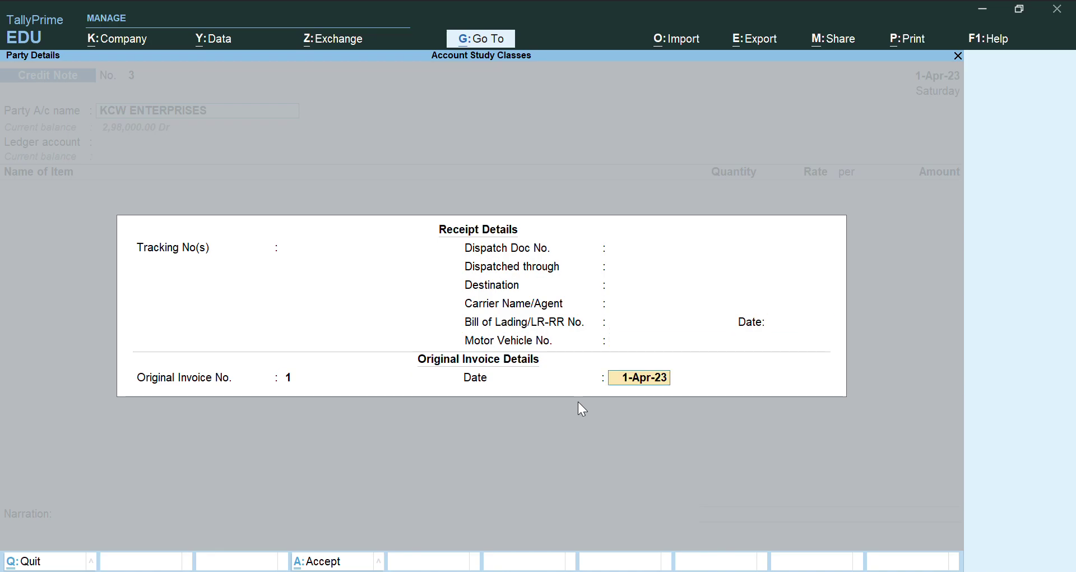
pyautogui.press('Return')
# - Accept the buyer's existing mailing, state, GST registration and place of supply details
pyautogui.press('Return')
pyautogui.press('Return')
pyautogui.press('Return')
pyautogui.press('Return')
pyautogui.press('Return')
pyautogui.press('Return')
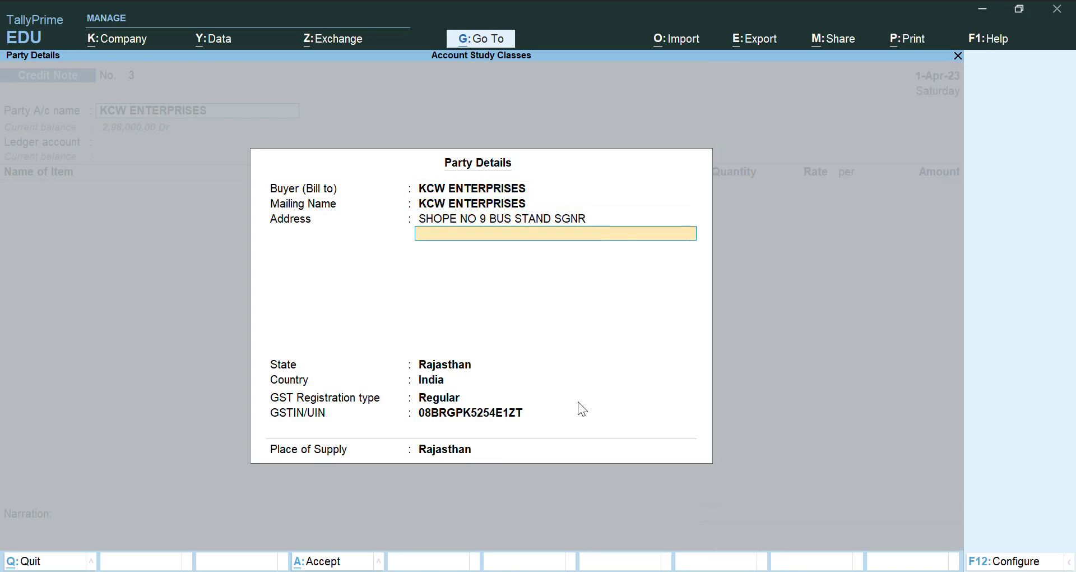
pyautogui.press('Return')
pyautogui.press('Return')
pyautogui.press('Return')
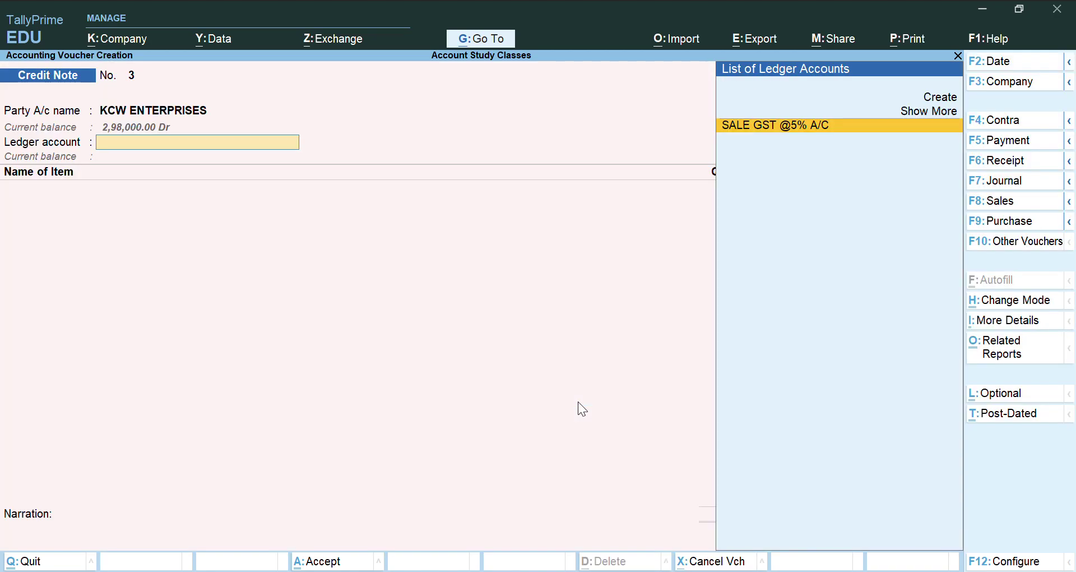
# - Choose SALE GST @5% A/C as the ledger account and add BIOMASS FUEL PELLETS as the returned item
pyautogui.press('Return')
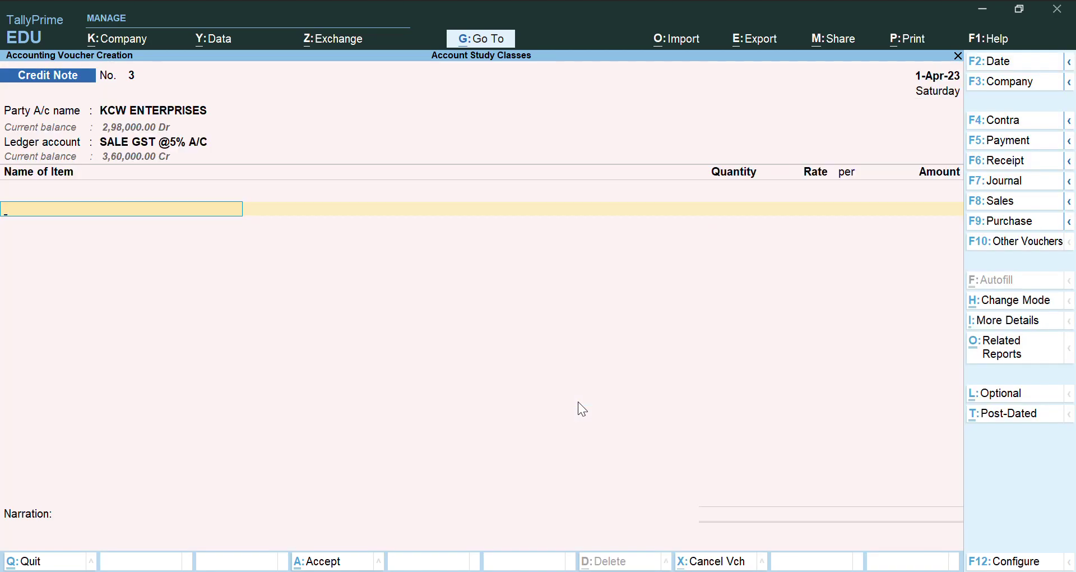
pyautogui.write('BI')
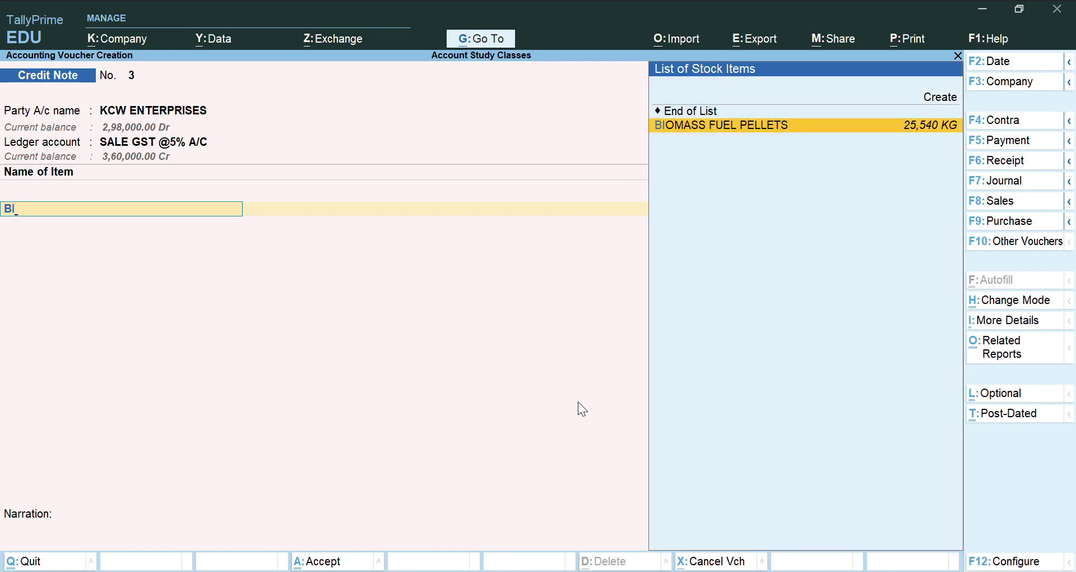
pyautogui.press('Return')
pyautogui.press('Return')
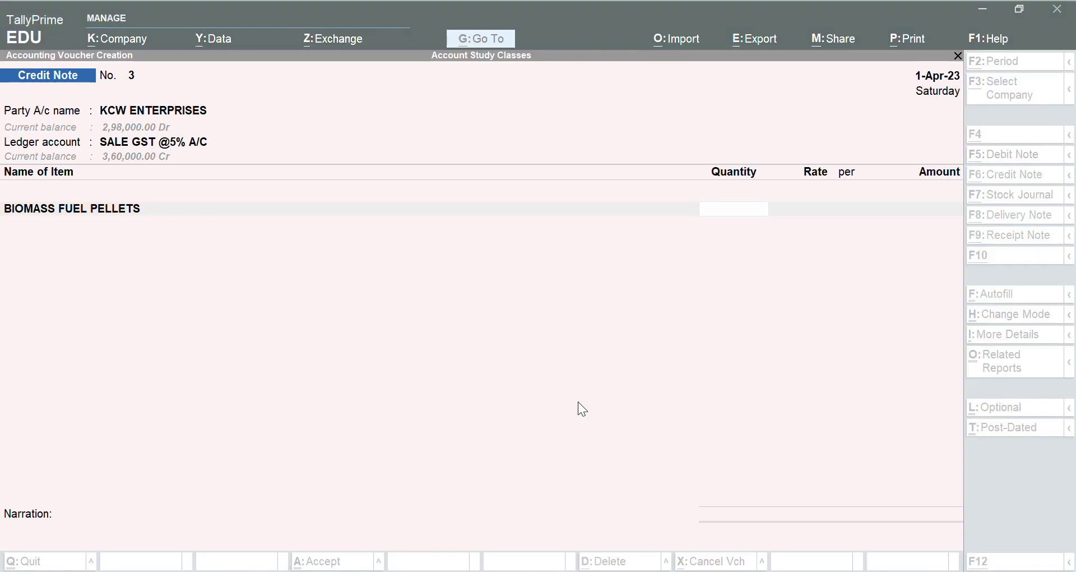
pyautogui.press('Escape')
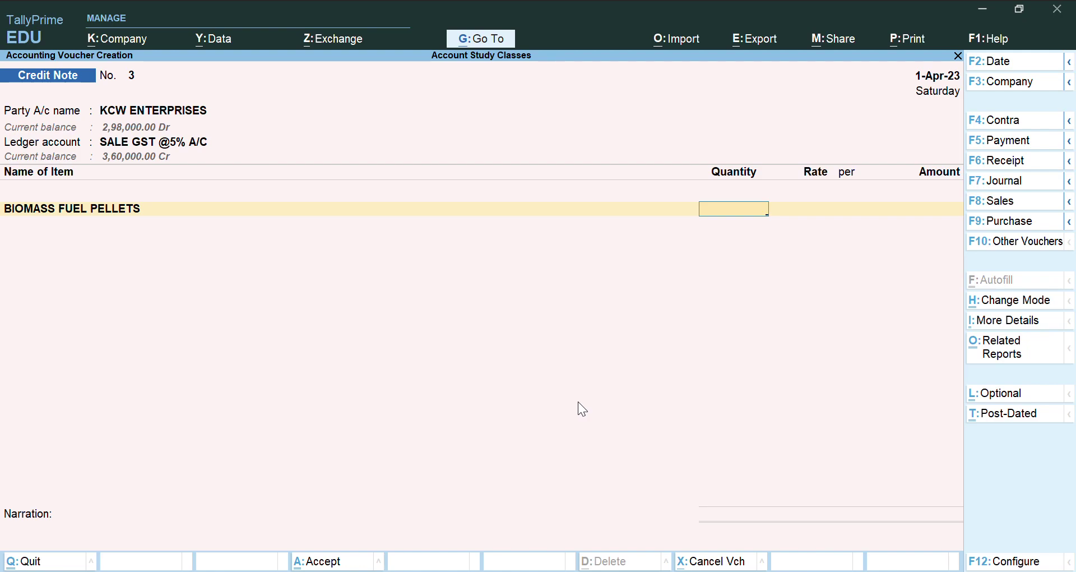
pyautogui.press('BackSpace')
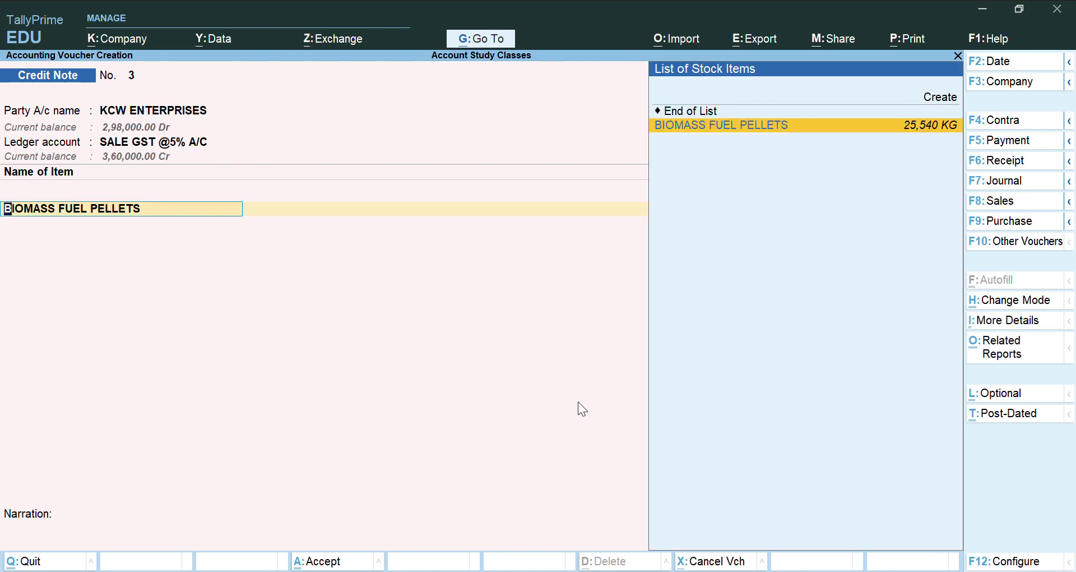
pyautogui.press('Return')
# - Set the BIOMASS FUEL PELLETS quantity to 500 KG and its rate to 180 per KG
pyautogui.write('500')
pyautogui.press('Return')
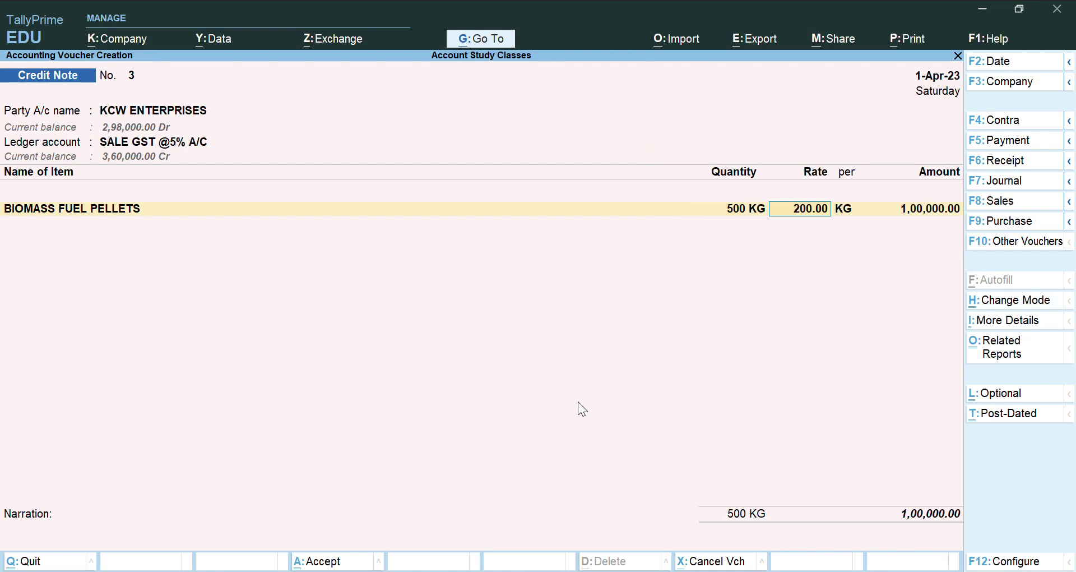
pyautogui.press('Return')
pyautogui.hotkey('shift', 'Tab')
pyautogui.write('180')
pyautogui.press('Return')
pyautogui.press('Return')
pyautogui.press('Return')
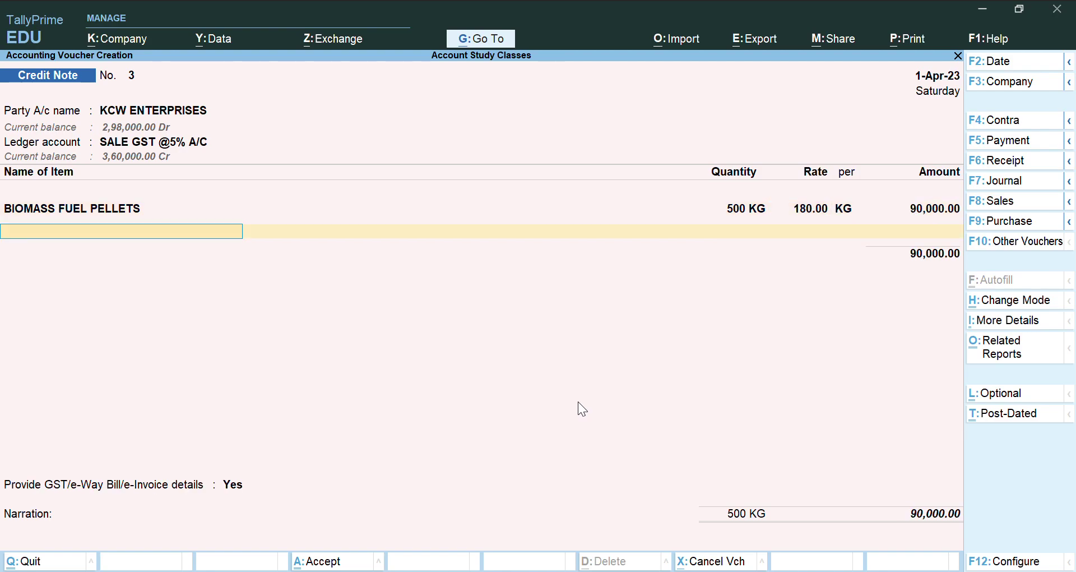
# - Add the CGST TAX and SGST TAX ledgers to the credit note, accepting the calculated amount of 2,250.00 for each
pyautogui.write('CG')
pyautogui.press('Return')
pyautogui.press('Return')
pyautogui.press('Return')
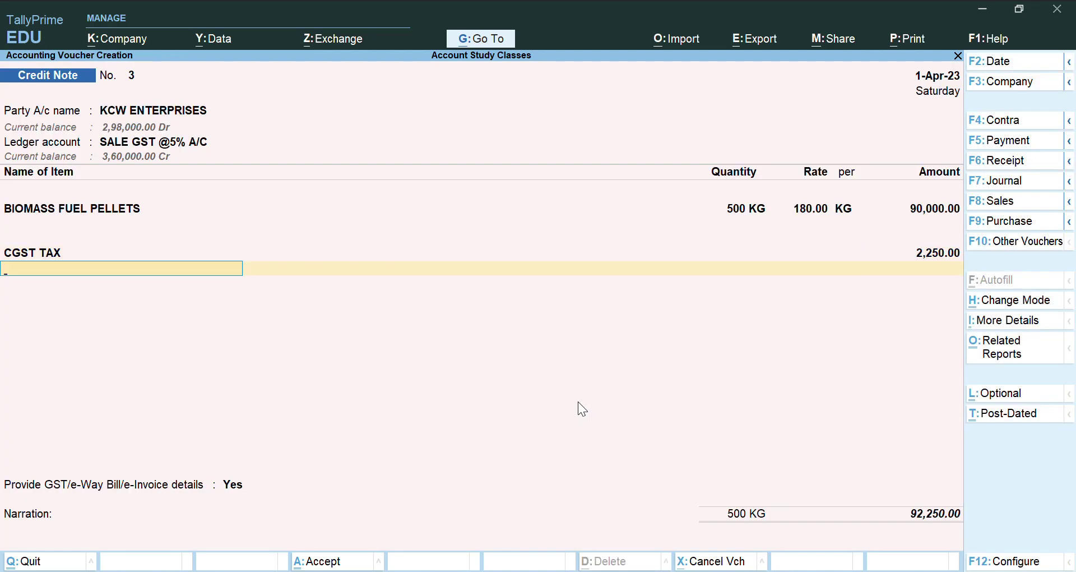
pyautogui.write('SG')
pyautogui.press('Return')
pyautogui.press('Return')
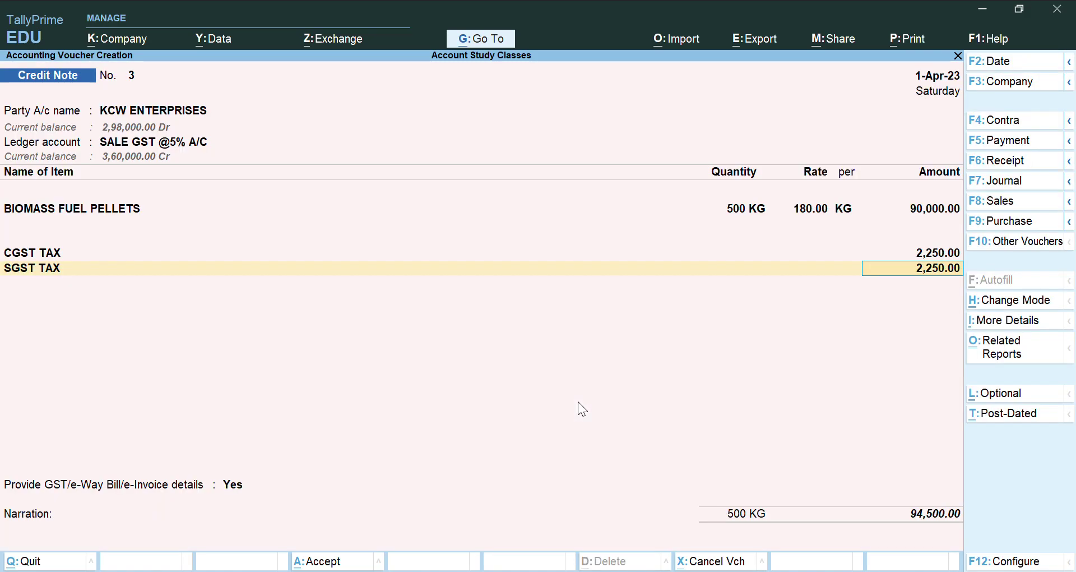
pyautogui.press('Return')
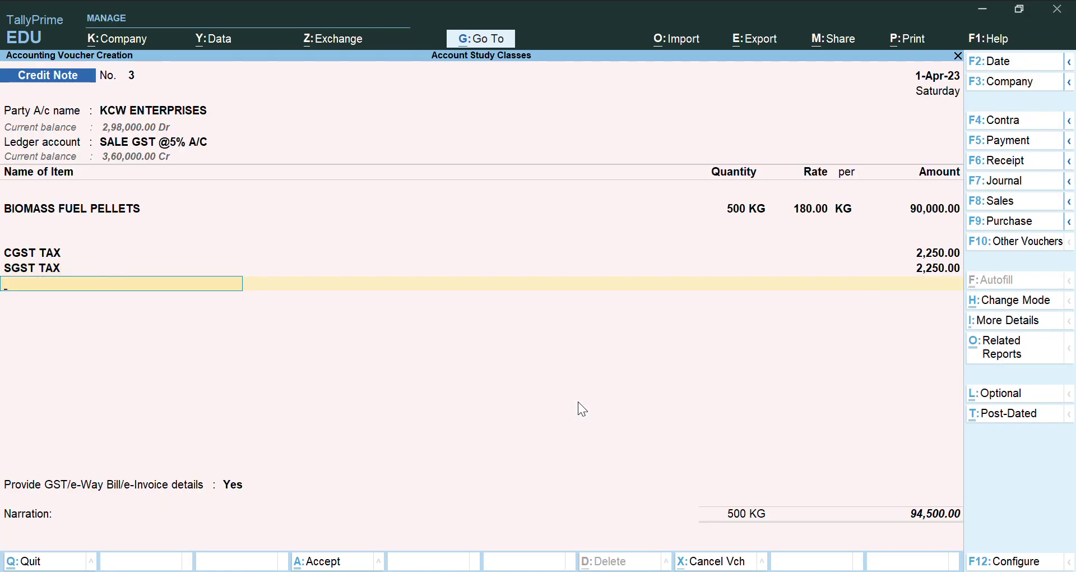
# - Set Provide GST/e-Way Bill/e-Invoice details to No and save the 500 KG credit note with a blank narration and no e-Invoice
pyautogui.press('Return')
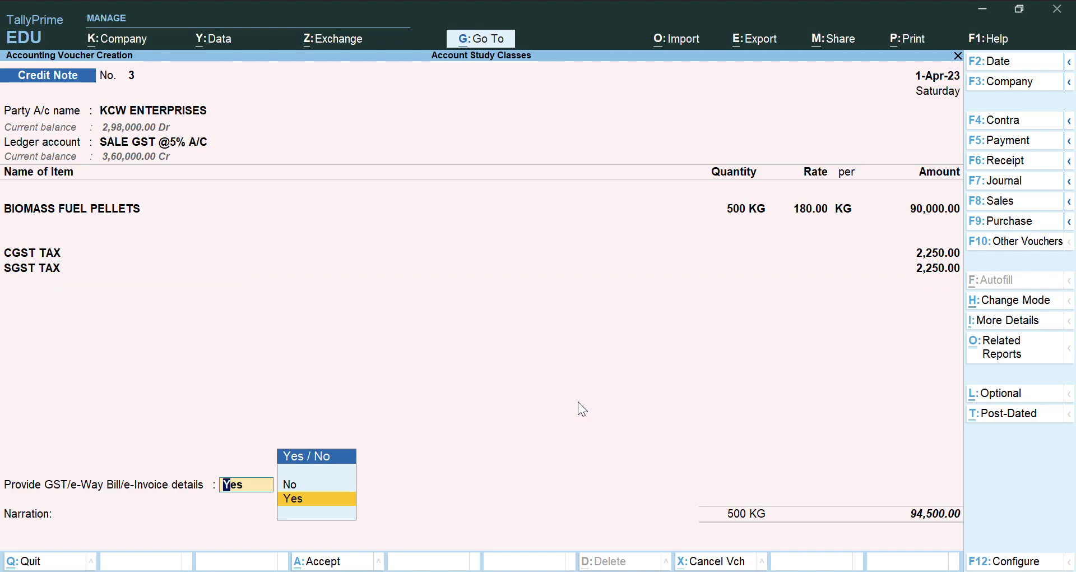
pyautogui.press('Up')
pyautogui.press('Return')
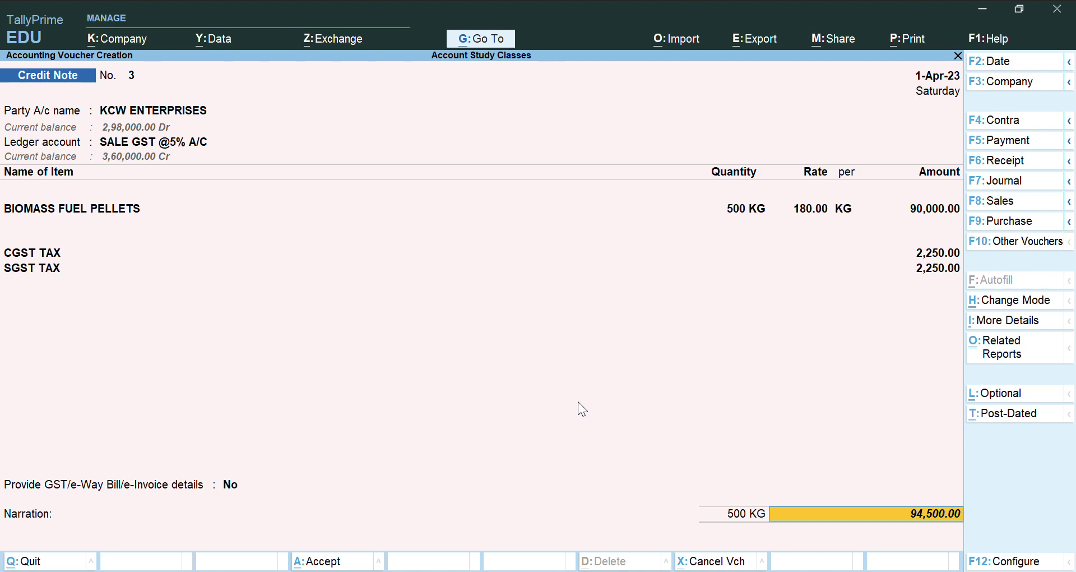
pyautogui.press('Return')
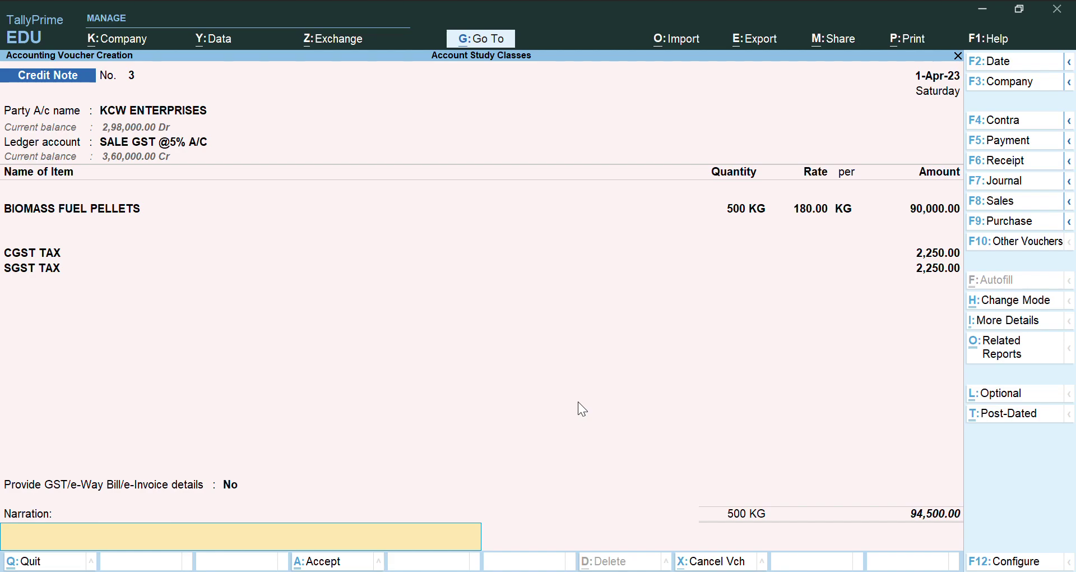
pyautogui.press('Return')
pyautogui.press('Return')
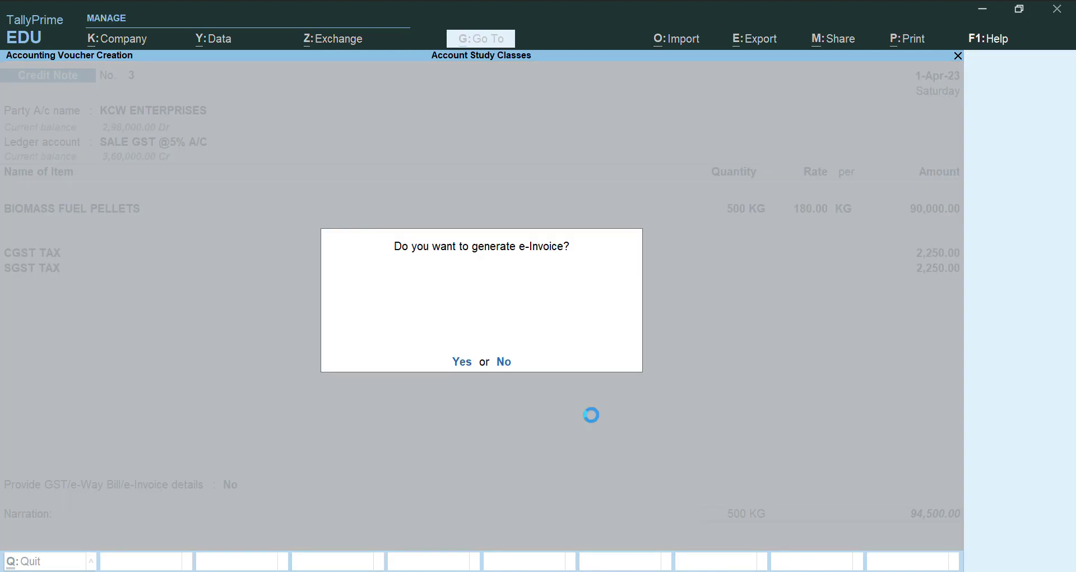
pyautogui.press('n')
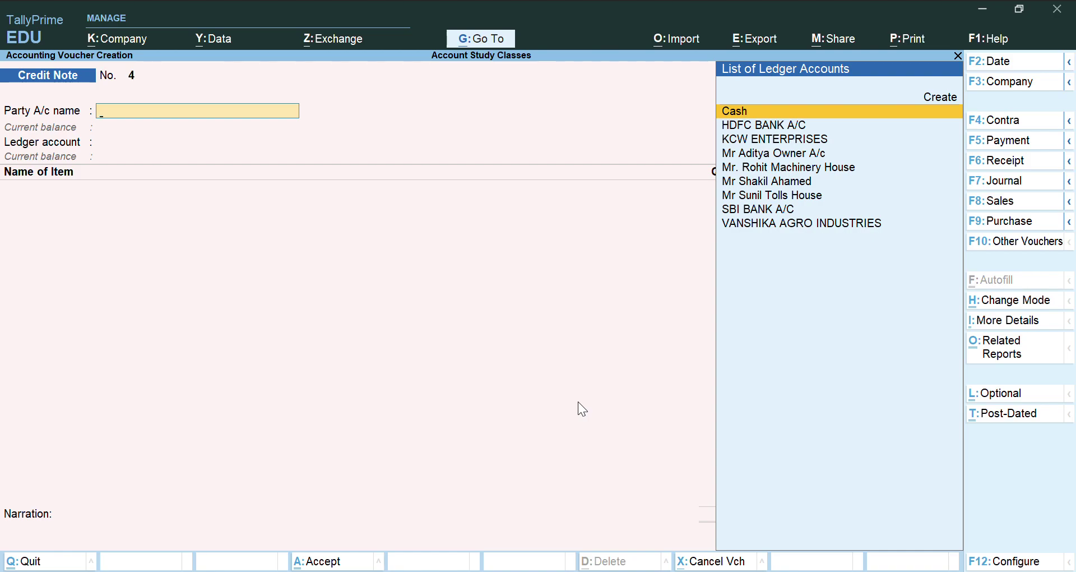
# - Quit voucher creation without starting another credit note and return to the Gateway of Tally
pyautogui.hotkey('alt', 'F4')
pyautogui.press('Escape')
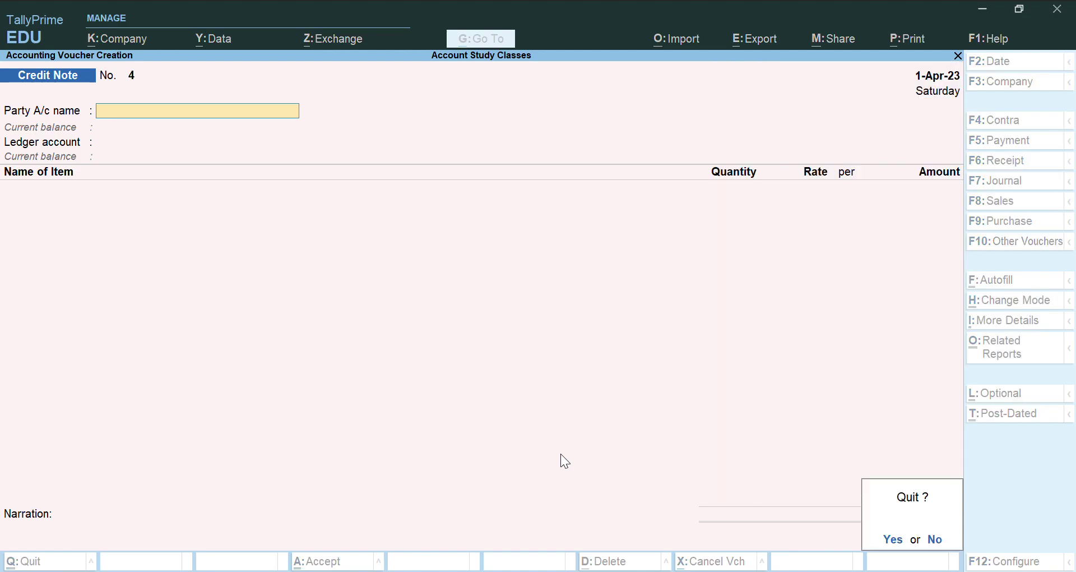
pyautogui.press('Return')
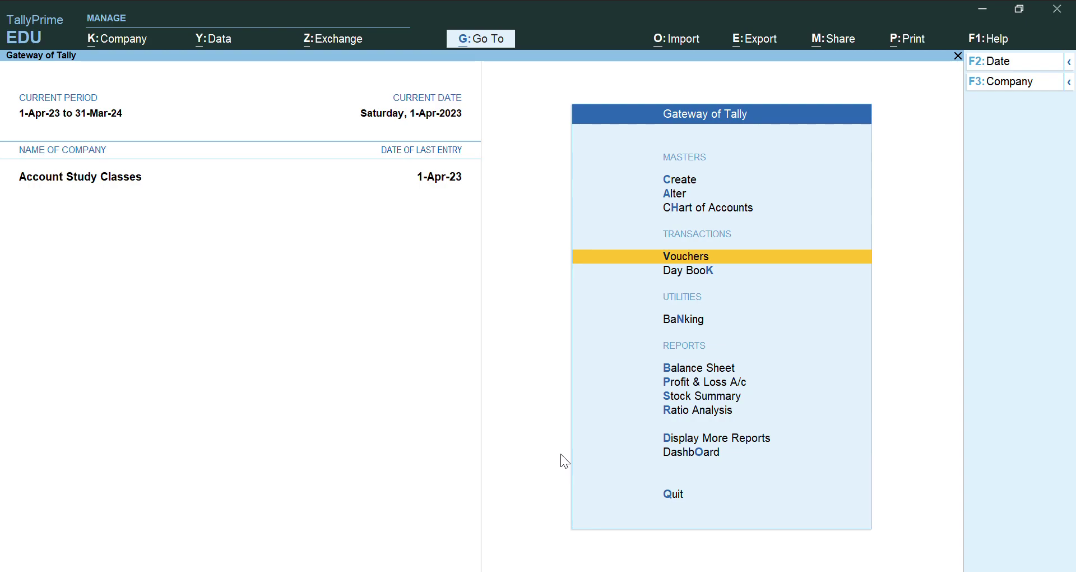
# - Open the Ledger Vouchers report for KCW ENTERPRISES from the account books
pyautogui.press('Down')
pyautogui.press('Down')
pyautogui.press('Down')
pyautogui.press('Down')
pyautogui.press('Down')
pyautogui.press('Down')
pyautogui.press('Down')
pyautogui.press('Down')
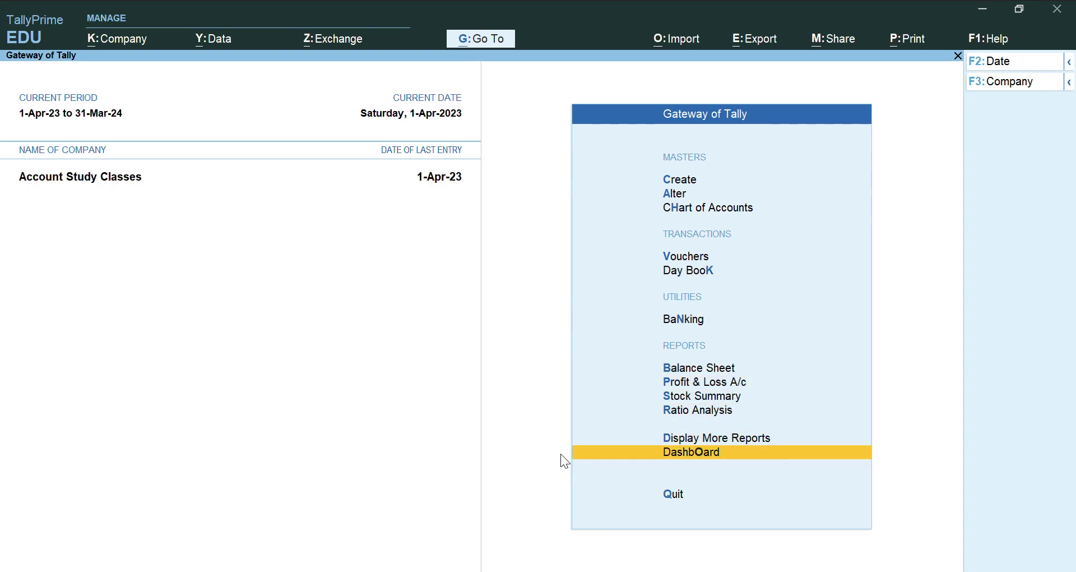
pyautogui.press('Up')
pyautogui.press('Return')
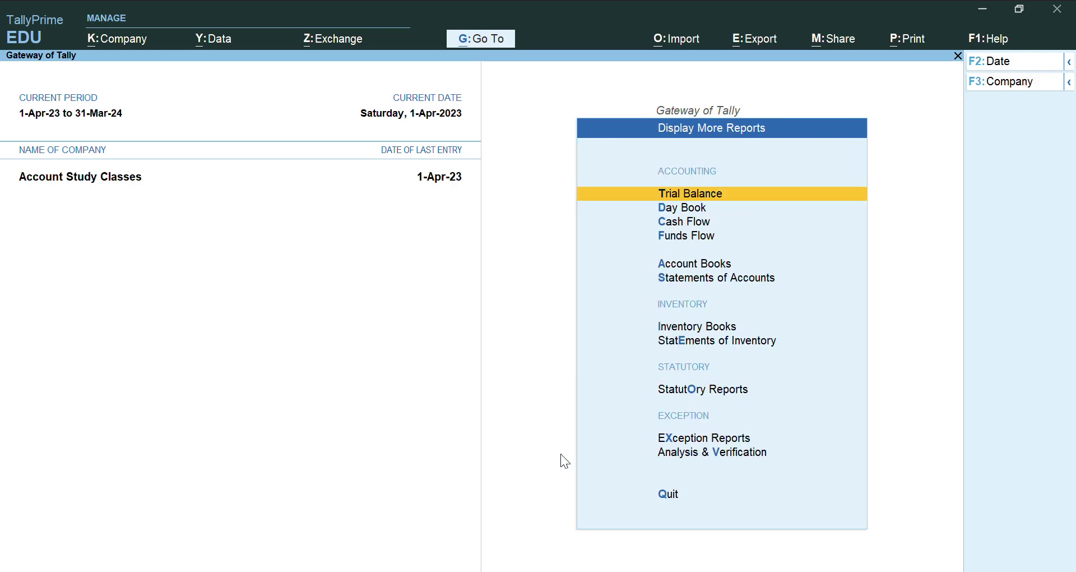
pyautogui.press('Down')
pyautogui.press('Down')
pyautogui.press('Down')
pyautogui.press('Down')
pyautogui.press('Return')
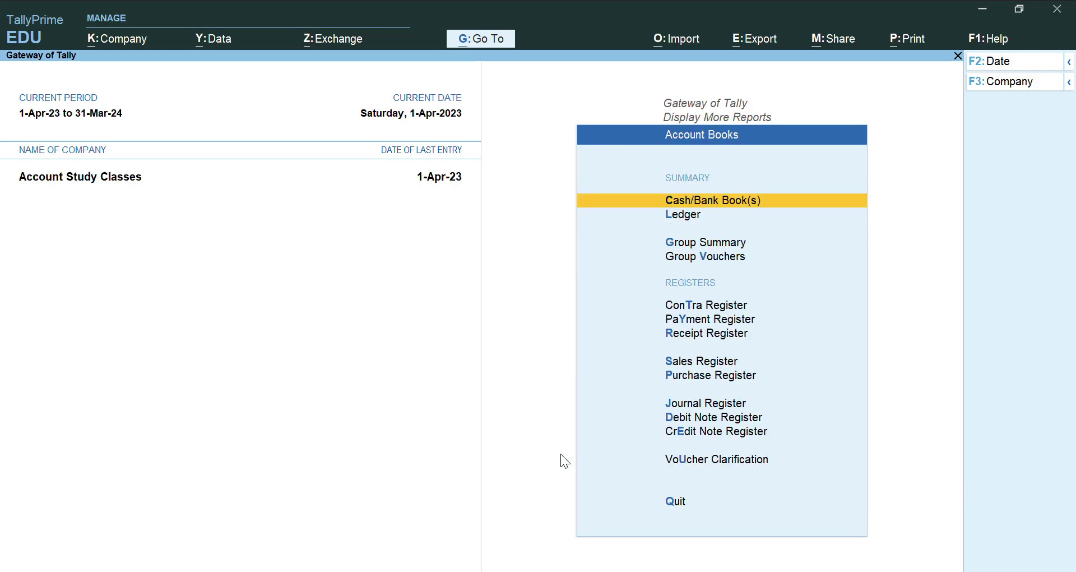
pyautogui.press('Down')
pyautogui.press('Return')
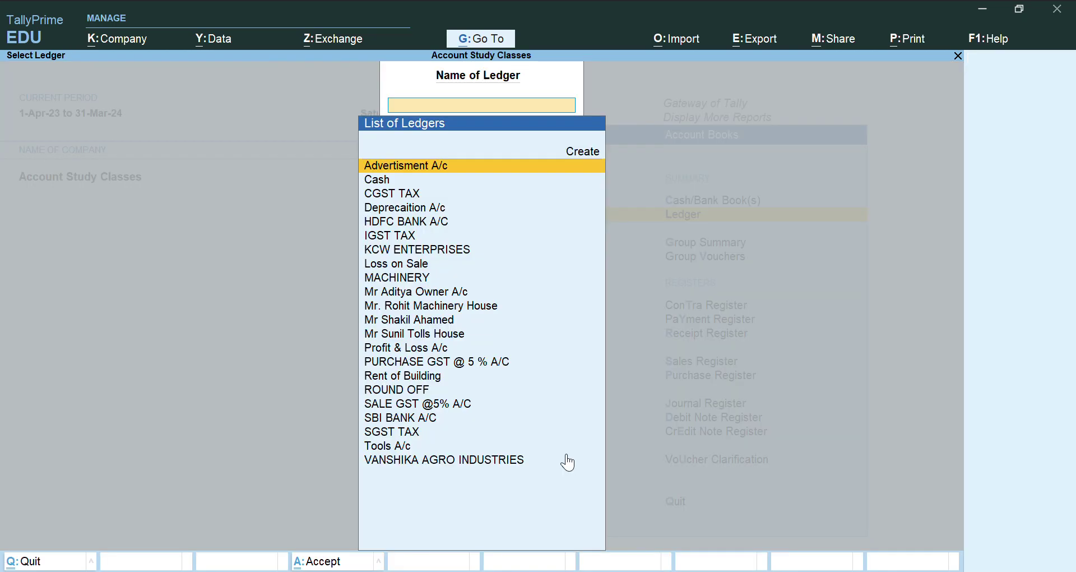
pyautogui.write('k')
pyautogui.press('Return')
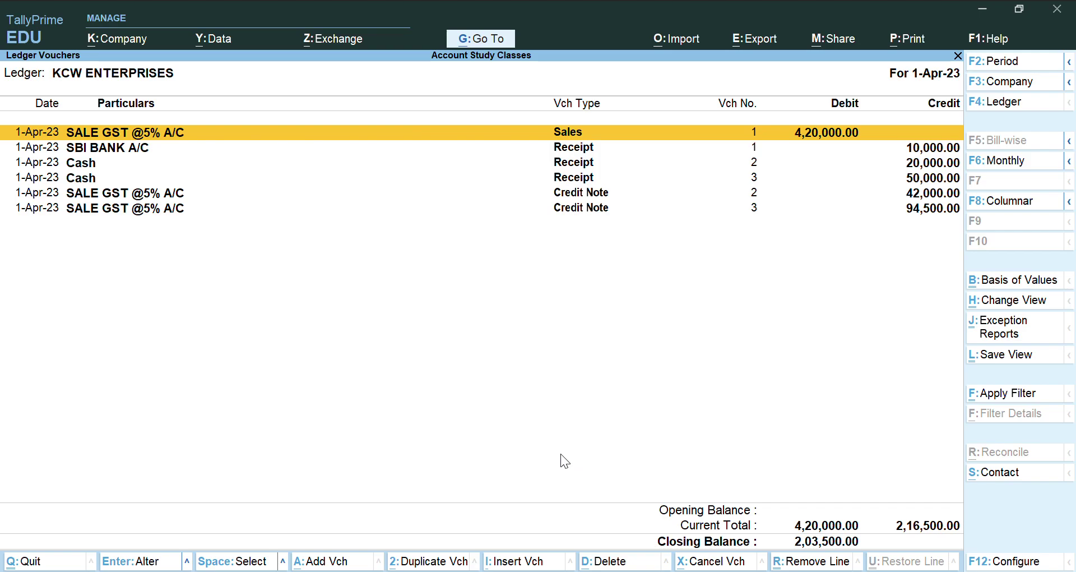
# - Review the receipts and both credit notes in the KCW ENTERPRISES ledger and return to Display More Reports
pyautogui.press('Down')
pyautogui.press('Down')
pyautogui.press('Down')
pyautogui.press('Down')
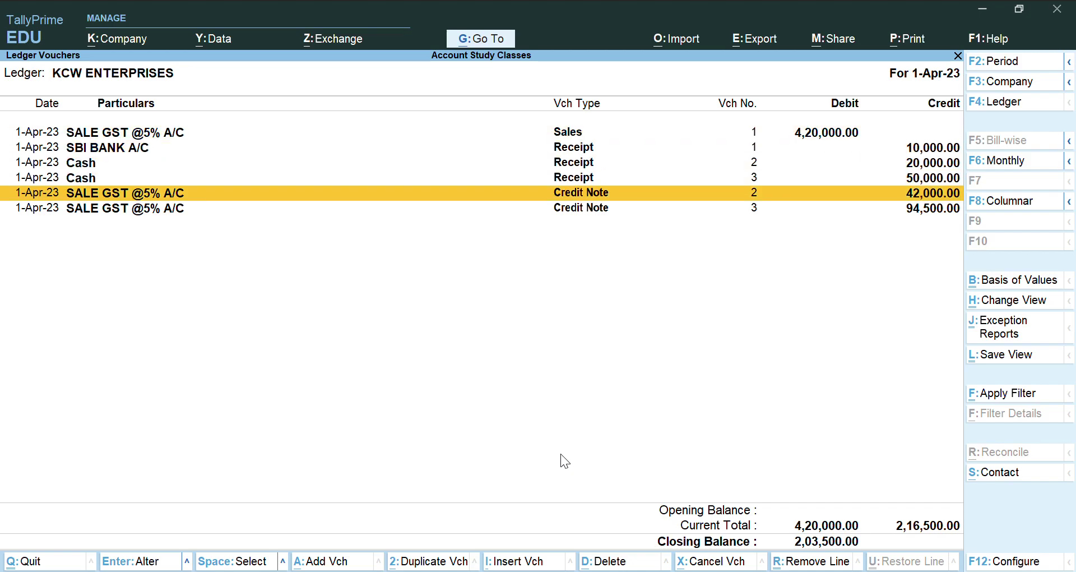
pyautogui.press('Down')
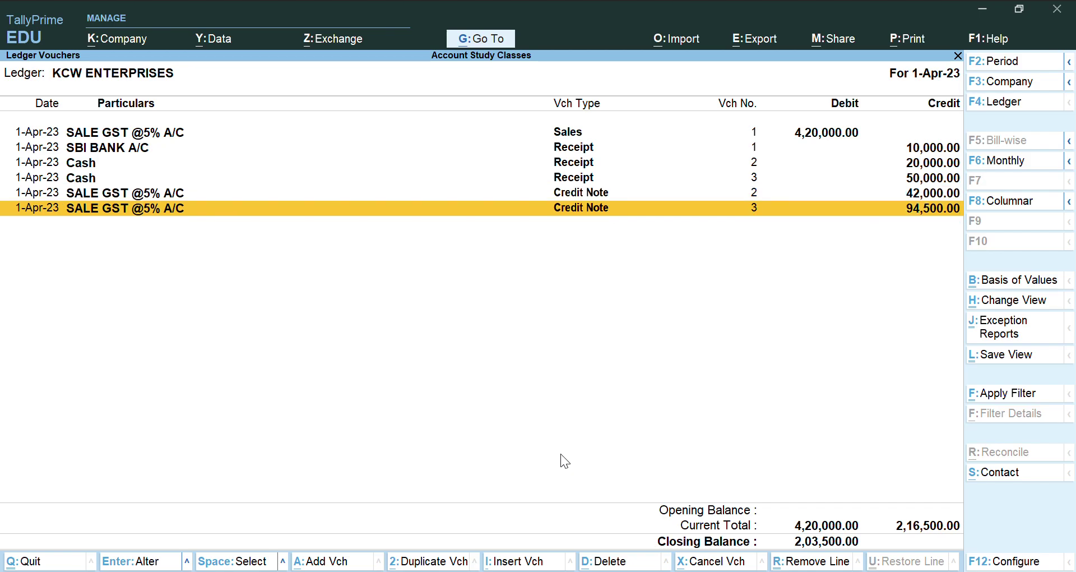
pyautogui.press('Escape')
pyautogui.press('Escape')
pyautogui.press('Escape')
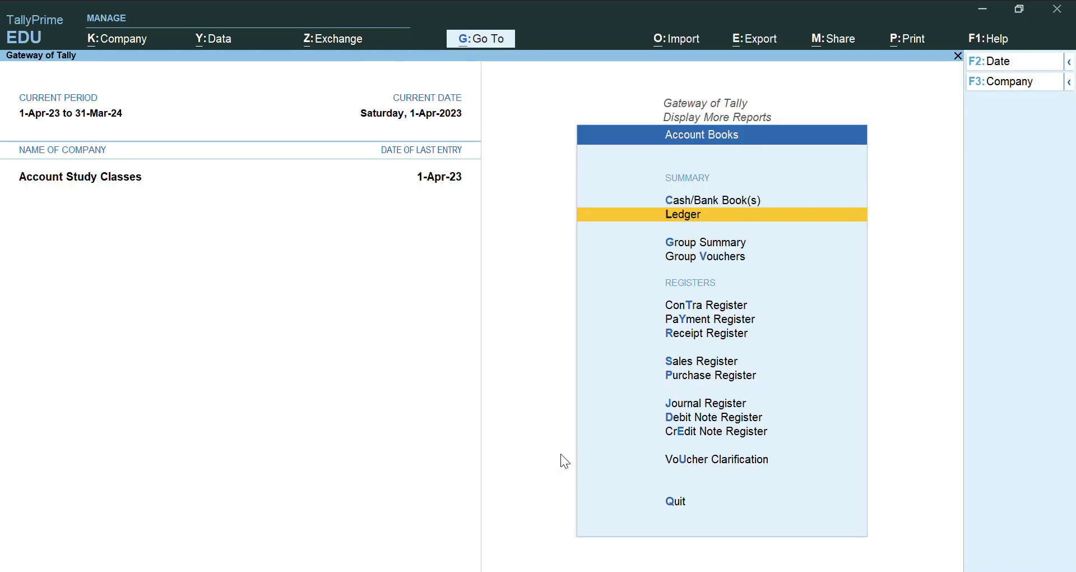
pyautogui.press('Escape')
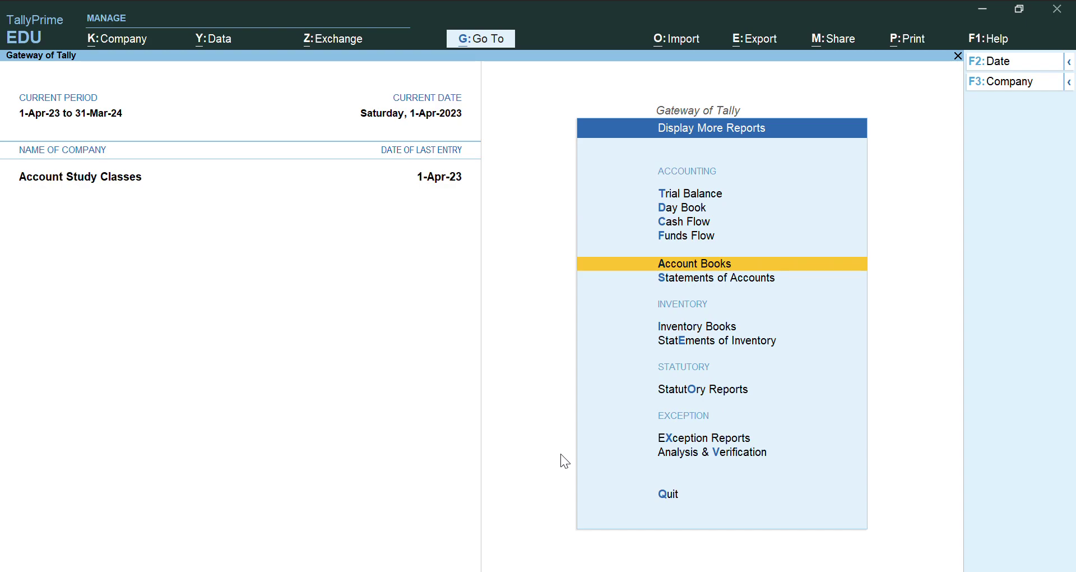
# - Open the April stock item vouchers for BIOMASS FUEL PELLETS from the inventory books
pyautogui.press('Down')
pyautogui.press('Down')
pyautogui.press('Down')
pyautogui.press('Up')
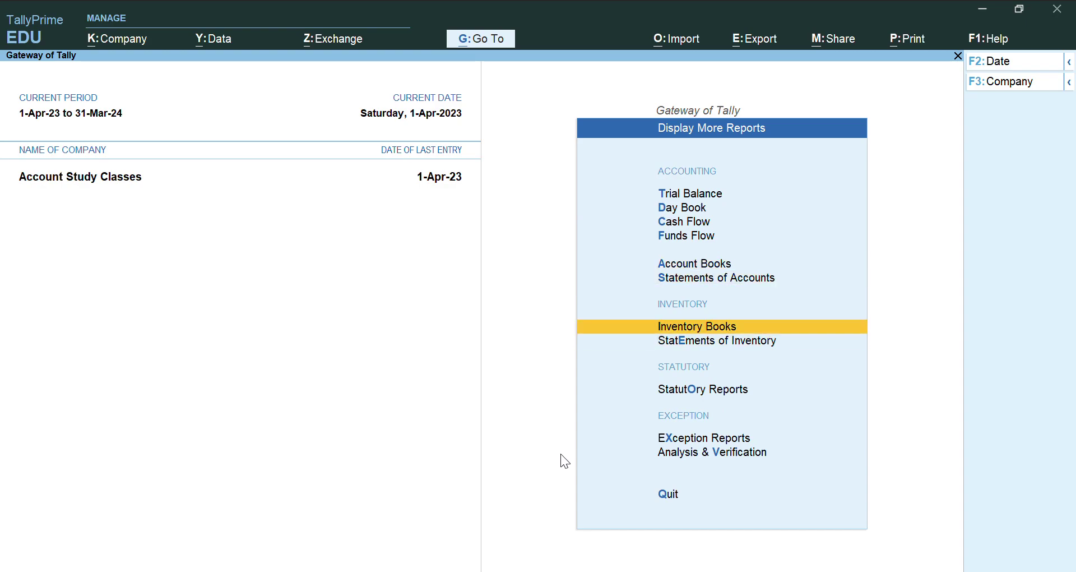
pyautogui.press('Return')
pyautogui.press('Return')
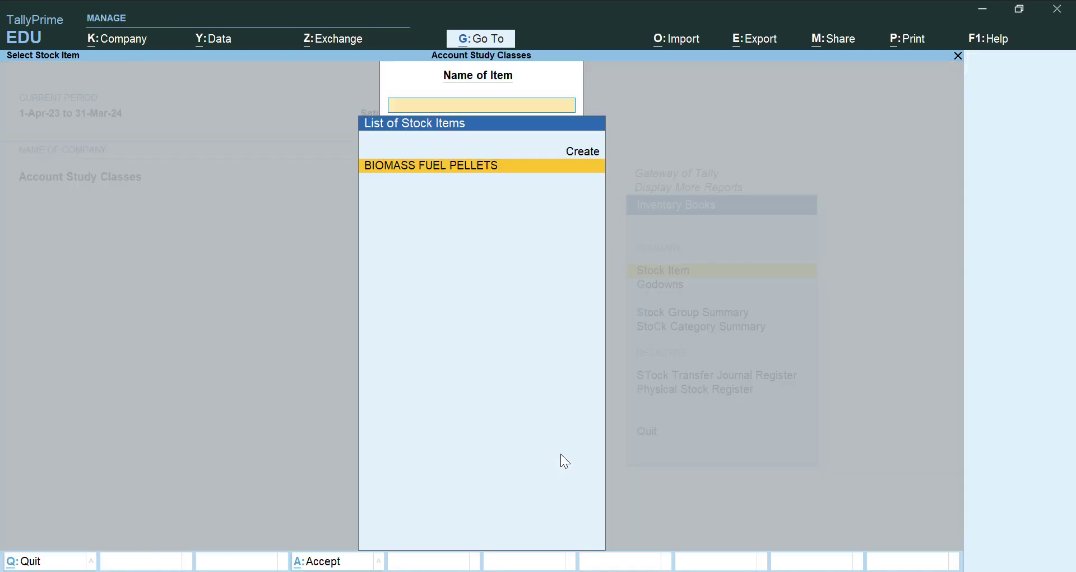
pyautogui.press('Return')
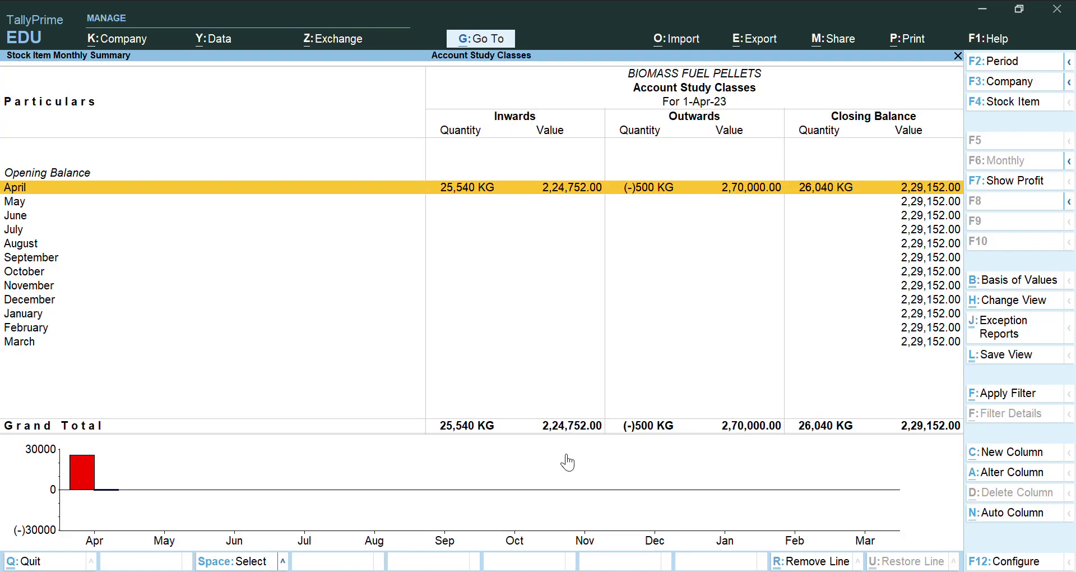
pyautogui.press('Return')
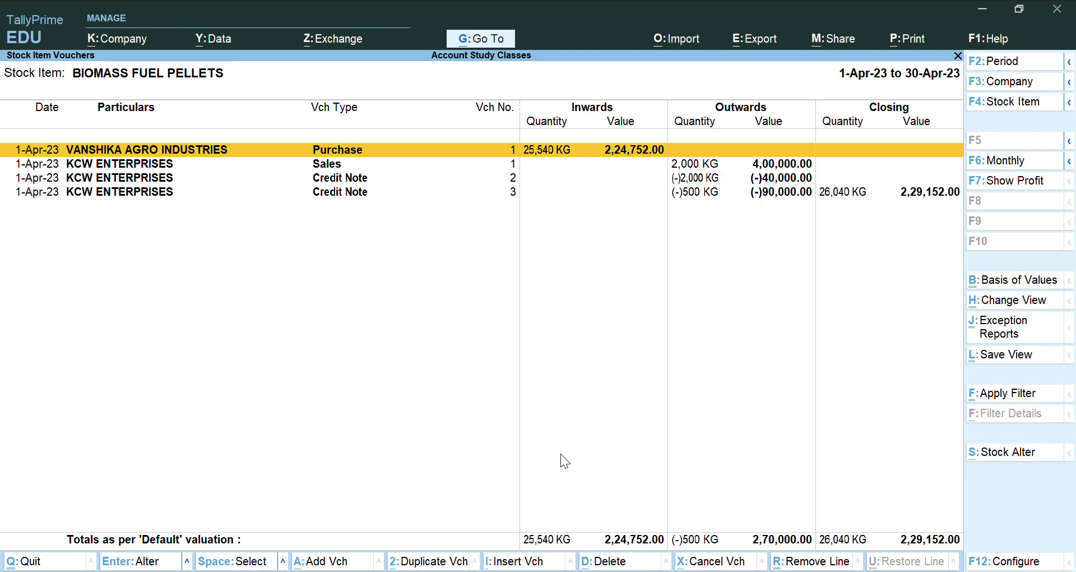
# - Compare the outward quantities and values of the KCW ENTERPRISES sale and its credit notes 2 and 3
pyautogui.press('Down')
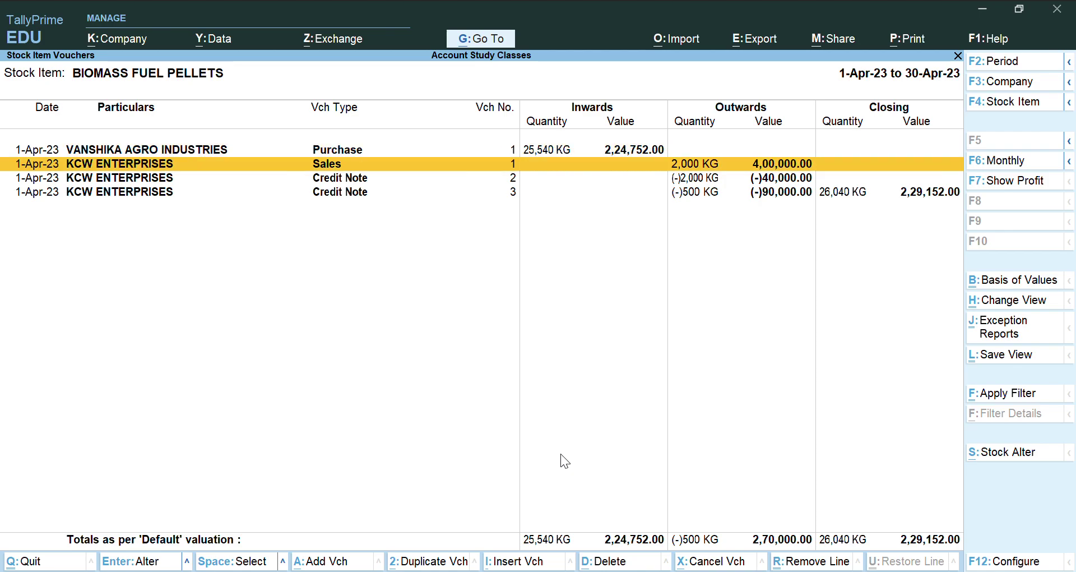
pyautogui.press('Down')
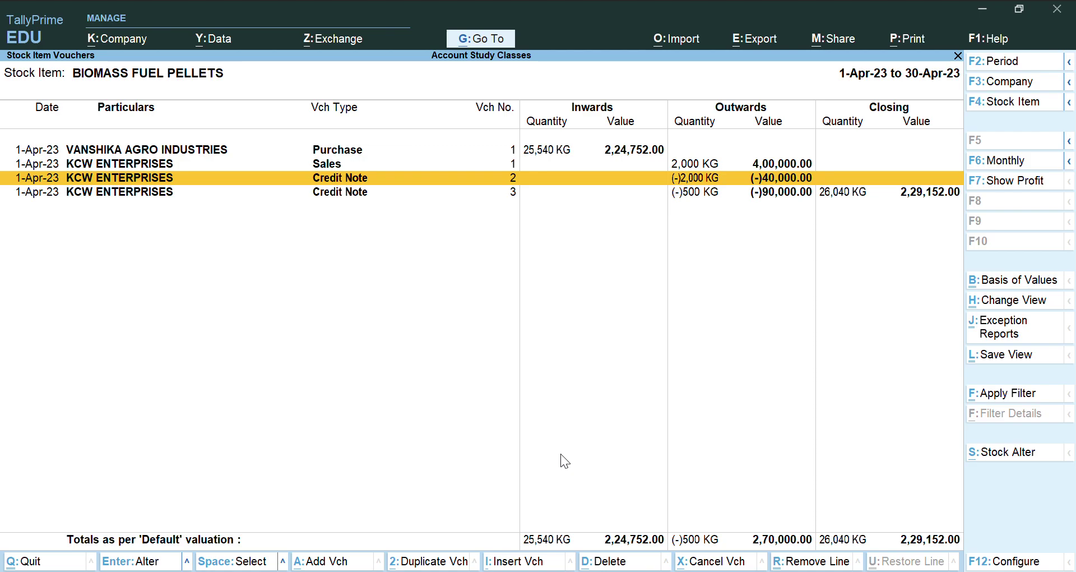
pyautogui.press('Down')
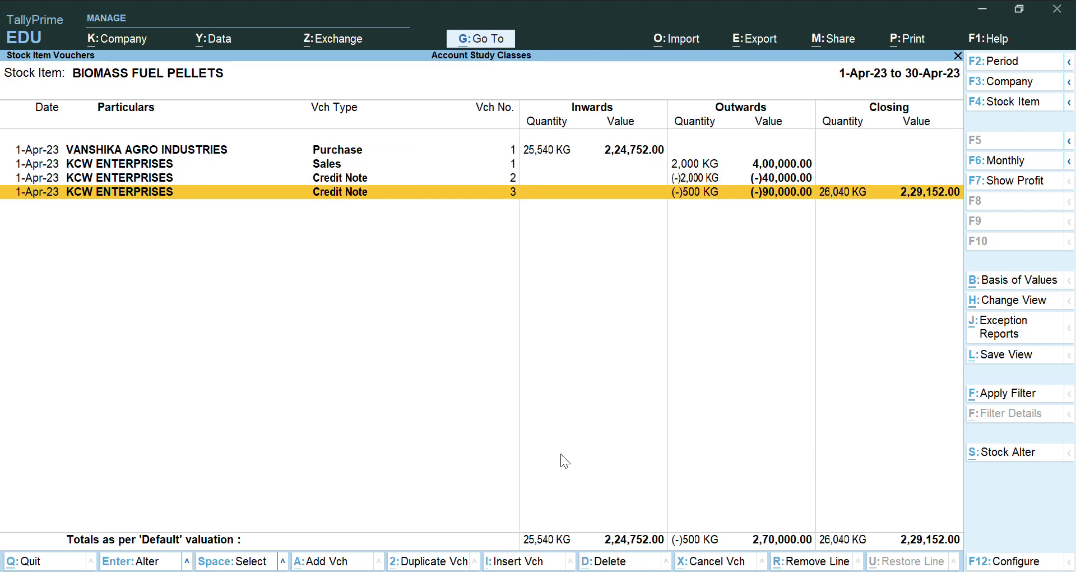
pyautogui.press('Up')
pyautogui.press('Up')
pyautogui.press('Up')
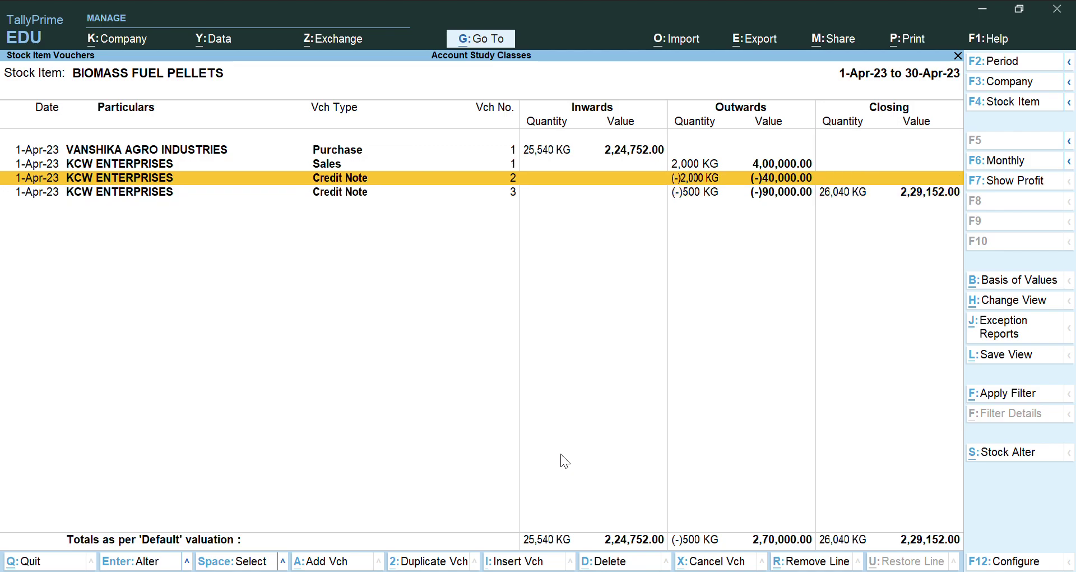
pyautogui.press('Down')
pyautogui.press('Down')
pyautogui.press('Up')
pyautogui.press('Down')
pyautogui.press('Down')
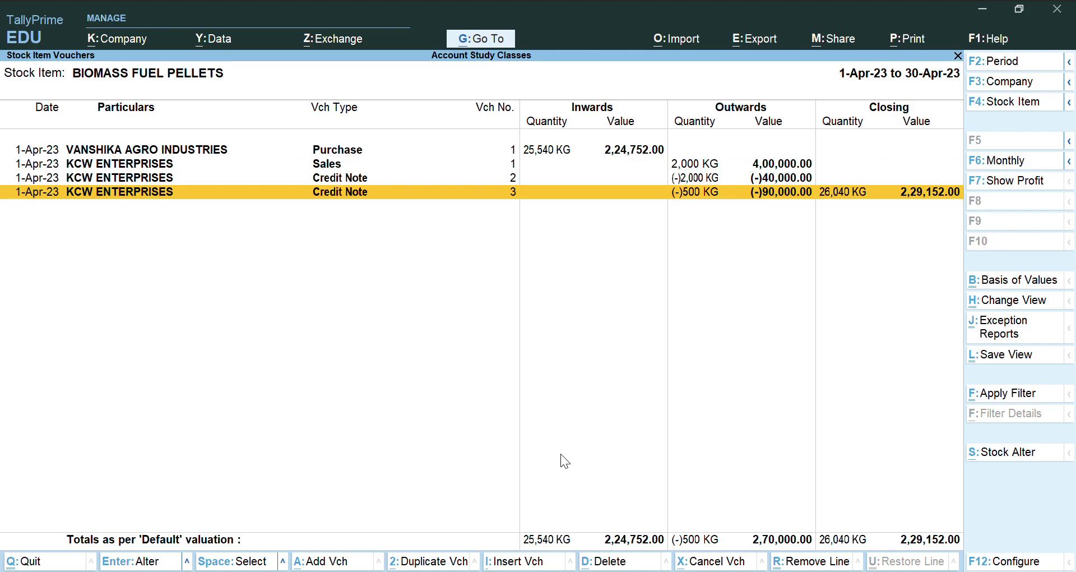
# - Close the BIOMASS FUEL PELLETS stock report and return to the Gateway of Tally
pyautogui.press('Escape')
pyautogui.press('Escape')
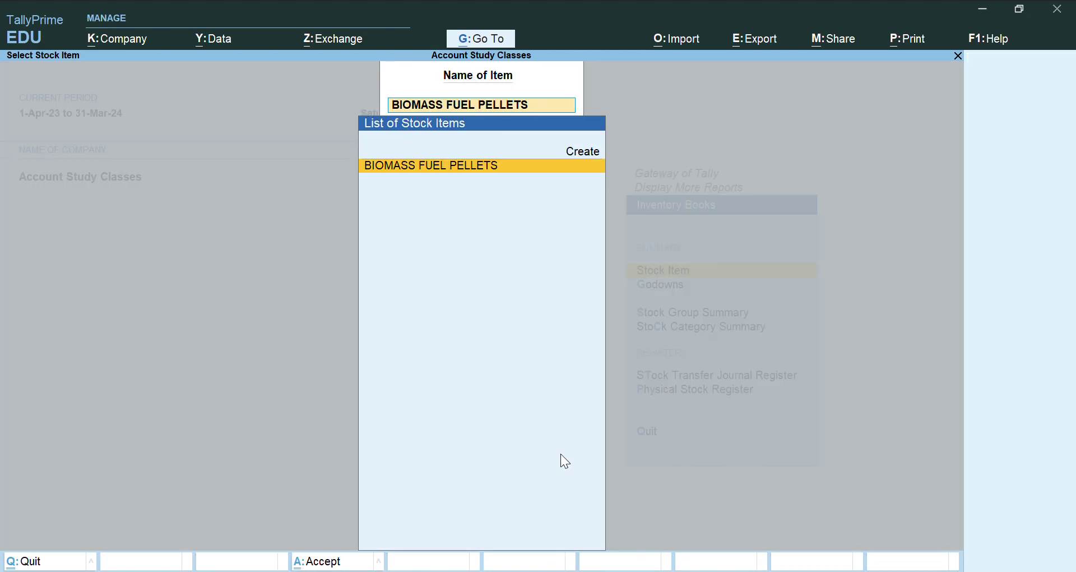
pyautogui.press('Escape')
pyautogui.press('Escape')
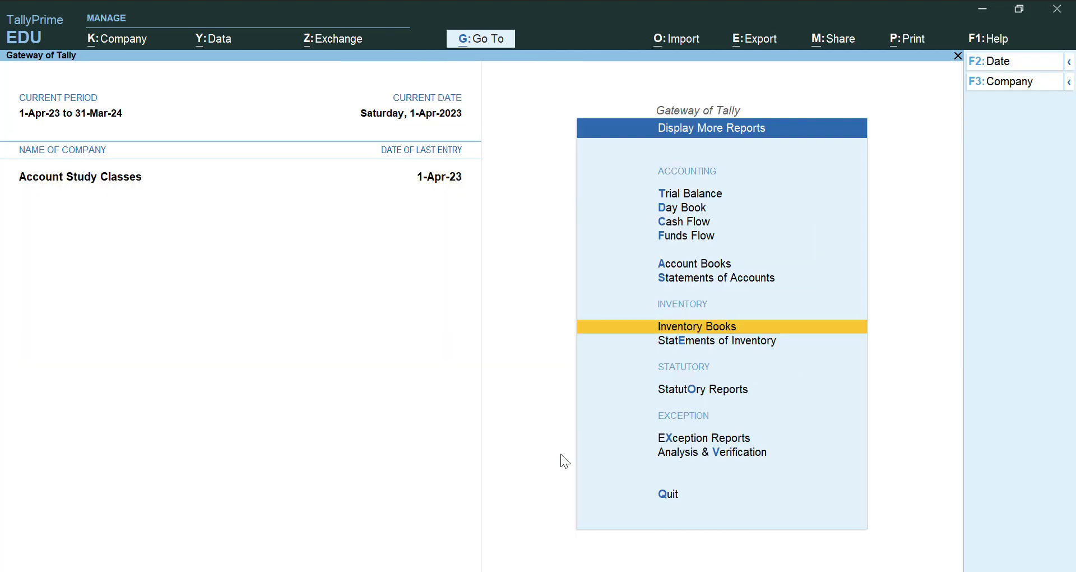
pyautogui.press('Up')
pyautogui.press('Up')
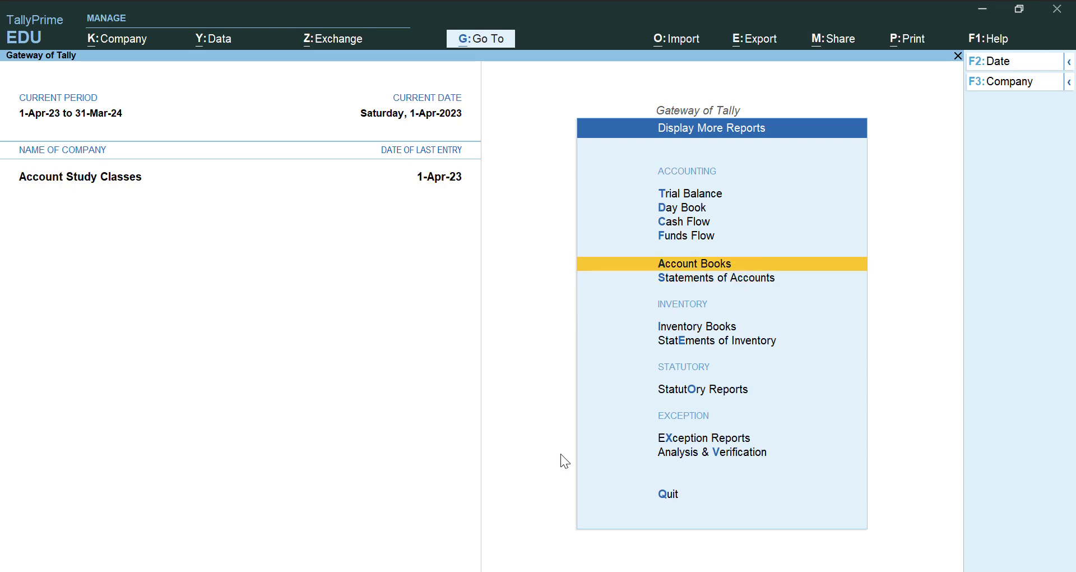
pyautogui.press('Escape')
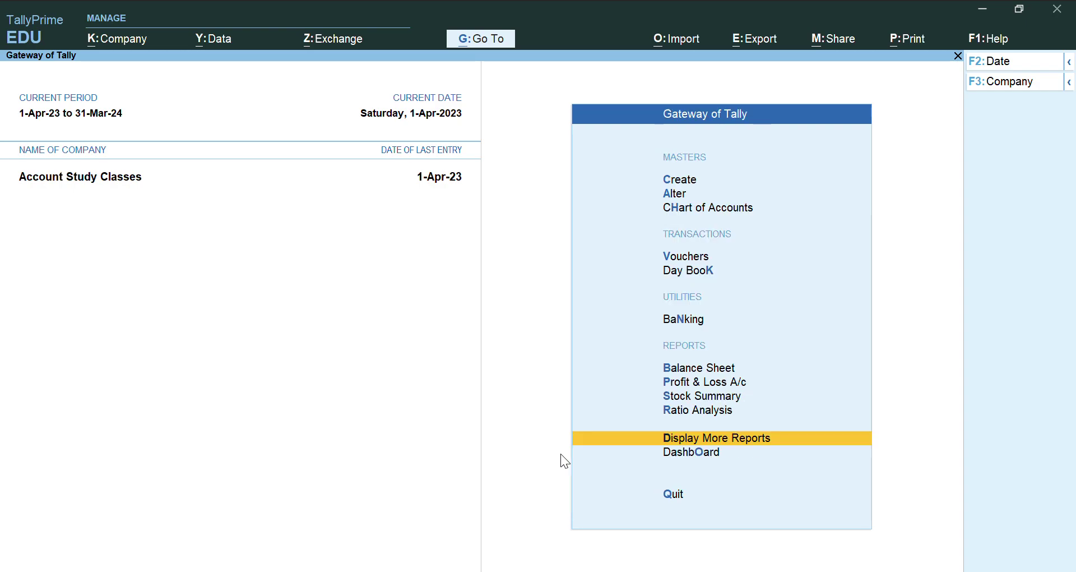
# - Start a new credit note voucher and select KCW ENTERPRISES as the party account
pyautogui.press('Up')
pyautogui.press('Up')
pyautogui.press('Up')
pyautogui.press('Up')
pyautogui.press('Up')
pyautogui.press('Up')
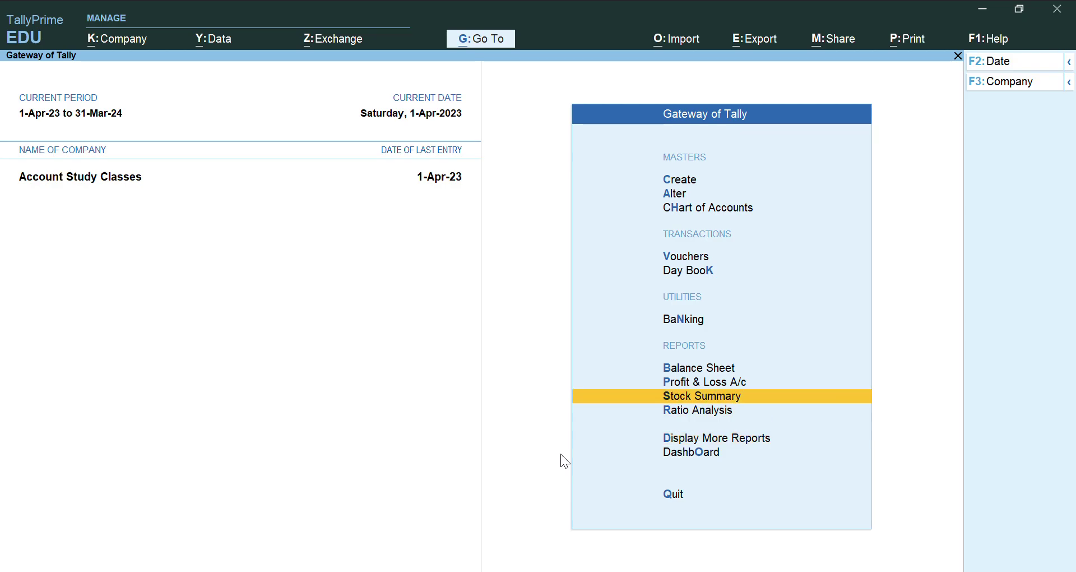
pyautogui.press('Up')
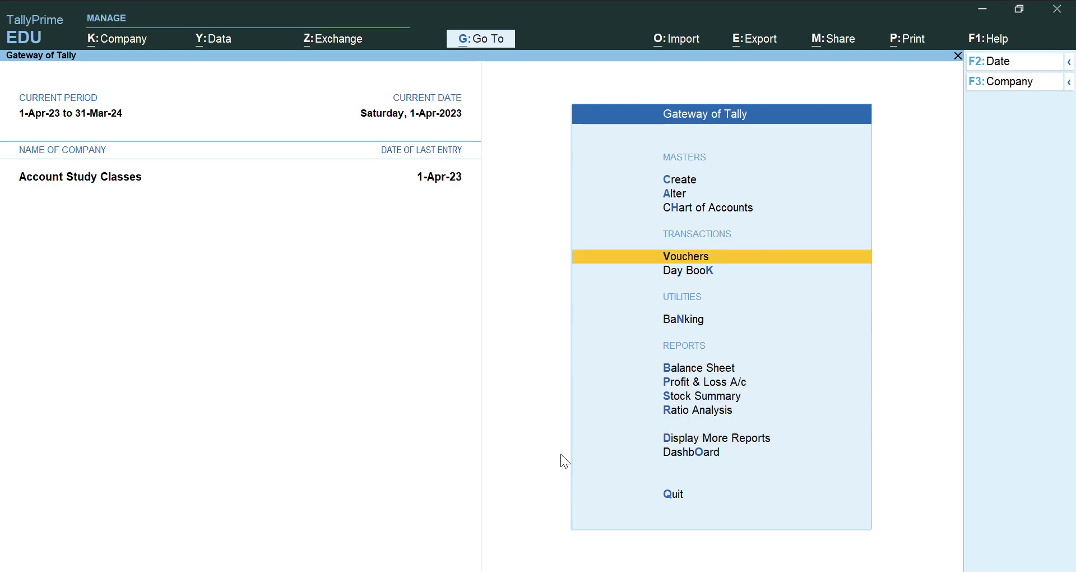
pyautogui.press('Return')
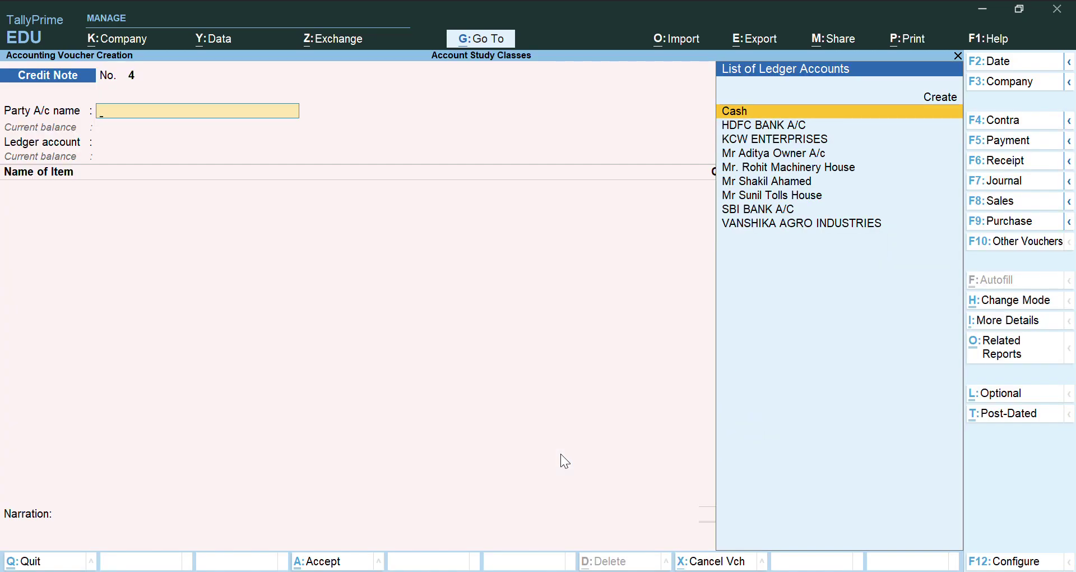
pyautogui.press('Down')
pyautogui.write('K')
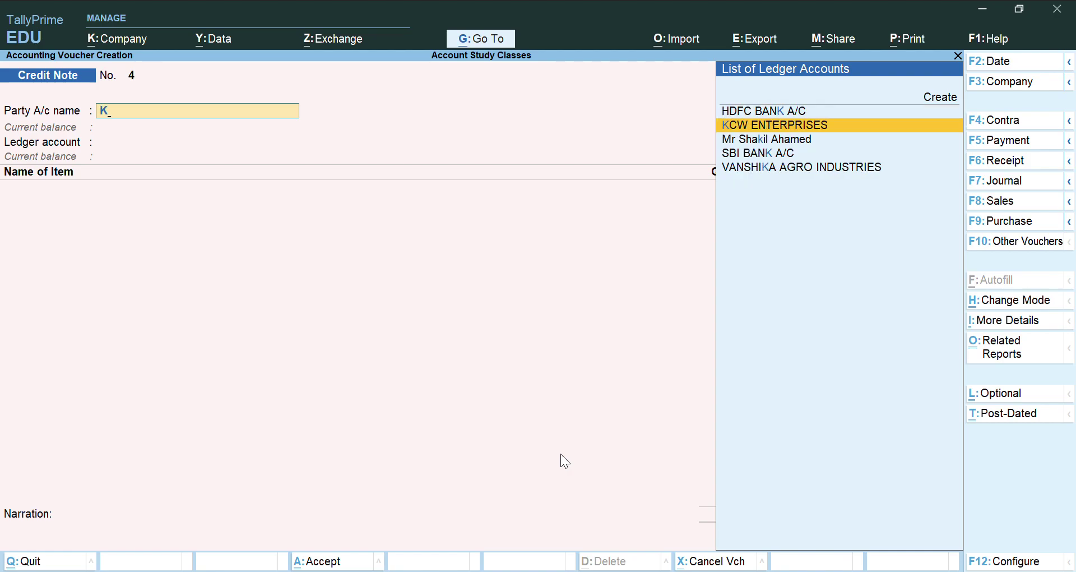
pyautogui.press('Return')
# - Leave the receipt details blank and enter original invoice number 1 dated 1-Apr-23
pyautogui.press('Return')
pyautogui.press('Return')
pyautogui.press('Return')
pyautogui.press('Return')
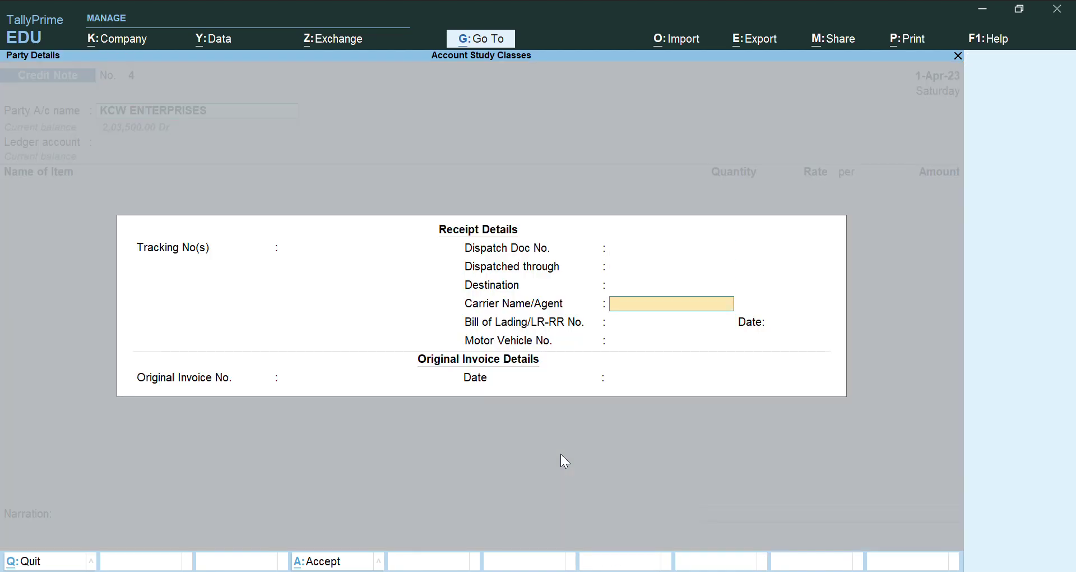
pyautogui.press('Return')
pyautogui.press('Return')
pyautogui.press('Return')
pyautogui.press('Return')
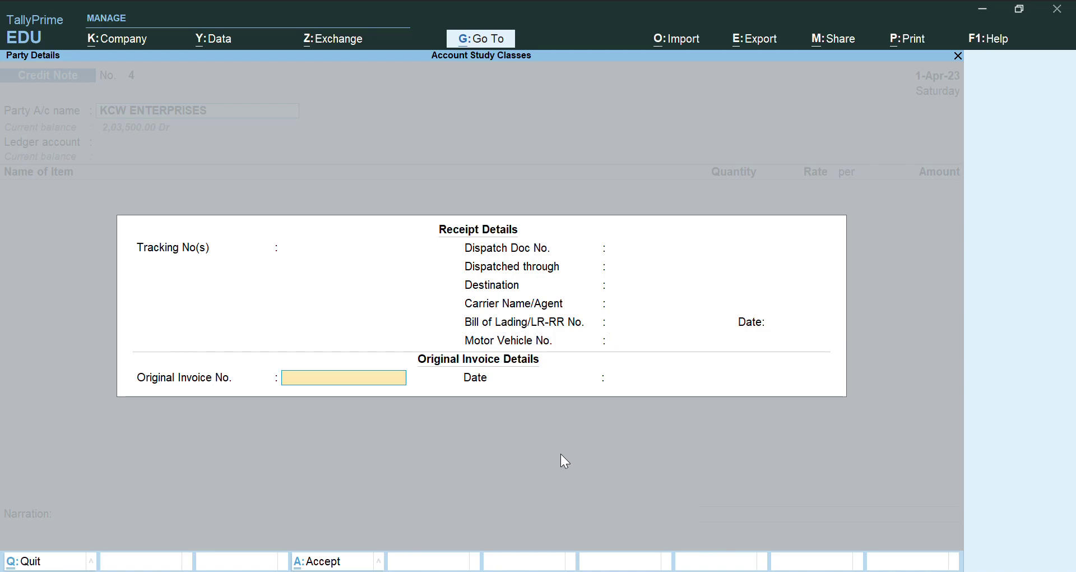
pyautogui.write('1')
pyautogui.press('Return')
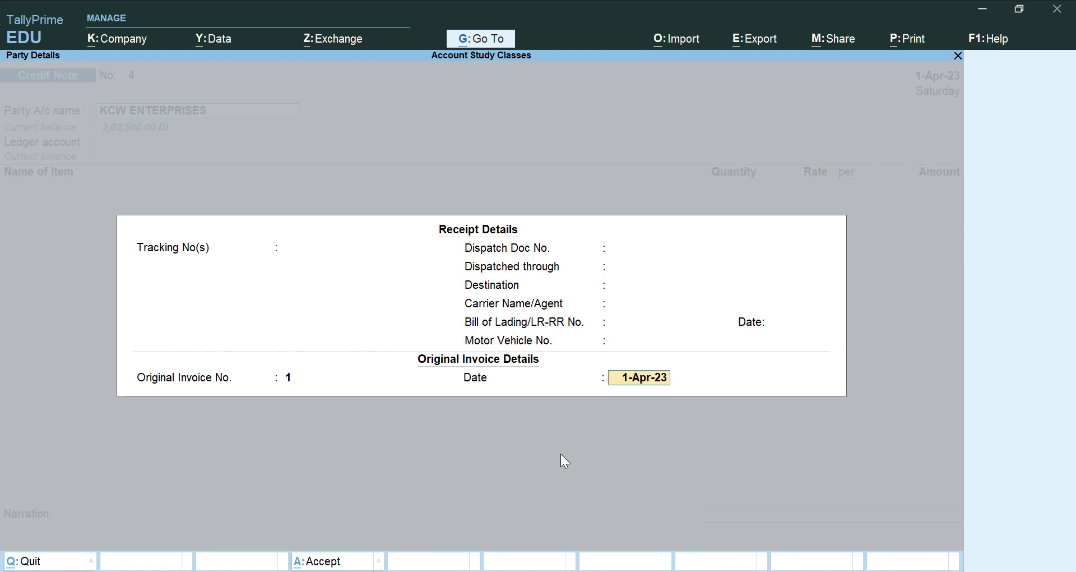
pyautogui.press('Return')
# - Accept the remaining party details and use SALE GST @5% A/C as the credit note's ledger account
pyautogui.press('Return')
pyautogui.press('Return')
pyautogui.press('Return')
pyautogui.press('Return')
pyautogui.press('Return')
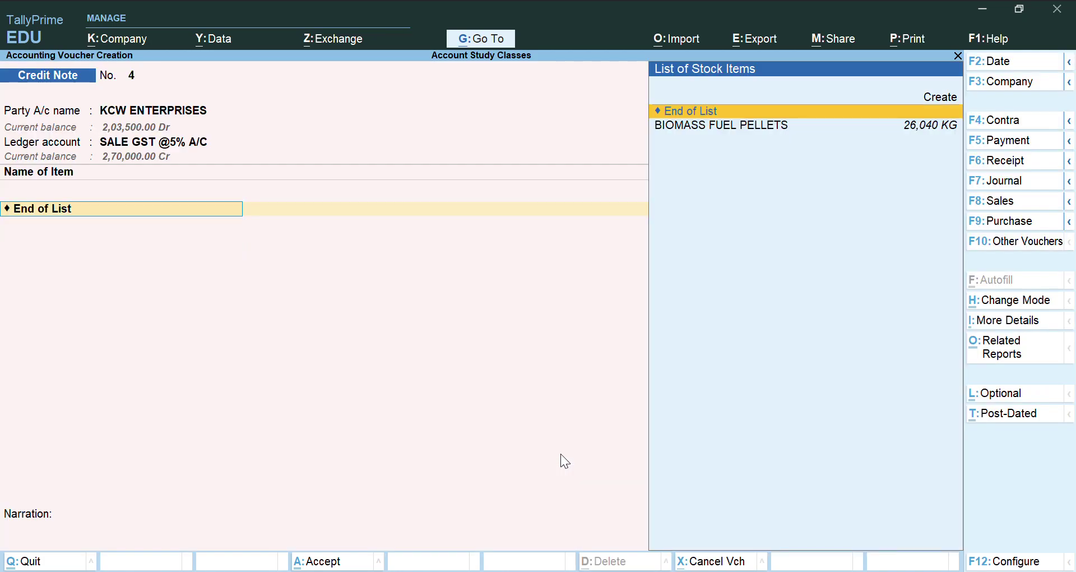
# - Add BIOMASS FUEL PELLETS to the credit note with a quantity of 1,500 KG at a rate of 180 per KG
pyautogui.press('Down')
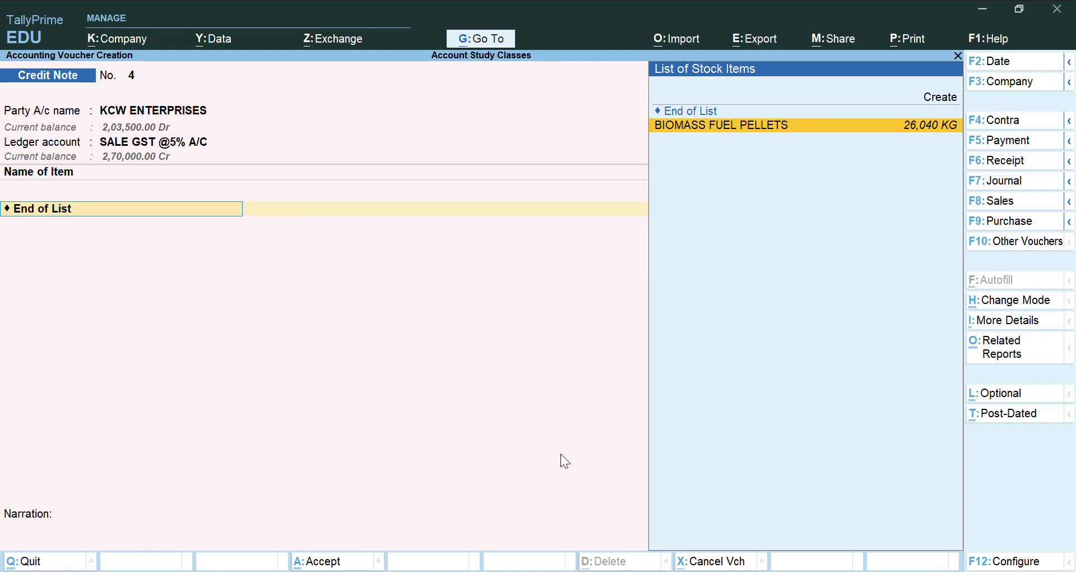
pyautogui.press('Return')
pyautogui.write('1500')
pyautogui.press('Return')
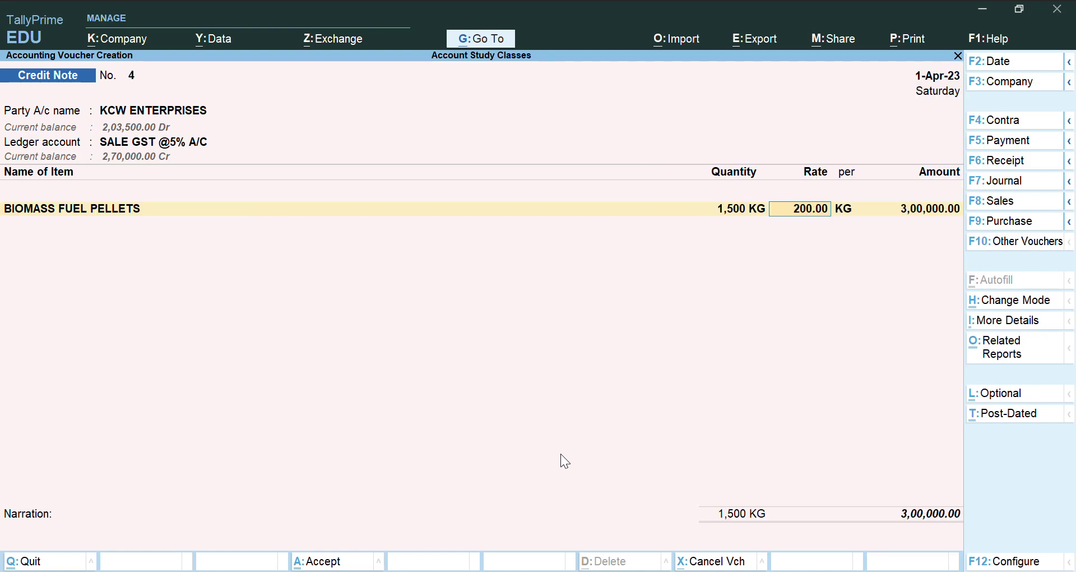
pyautogui.write('180')
pyautogui.press('Return')
pyautogui.press('Return')
pyautogui.press('Return')
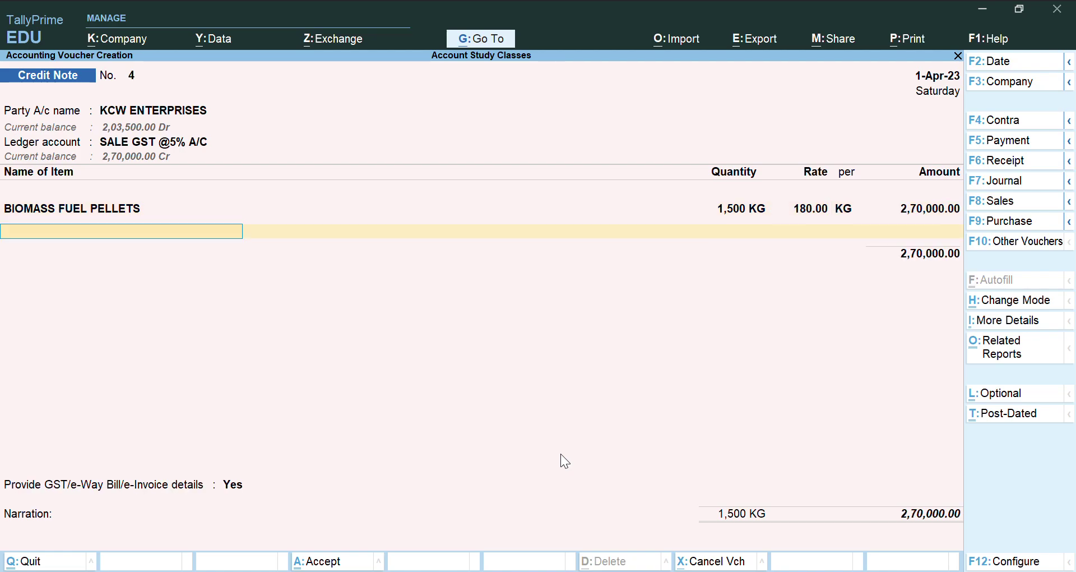
# - Add the CGST TAX and SGST TAX ledgers to the credit note, leaving their descriptions blank
pyautogui.press('Return')
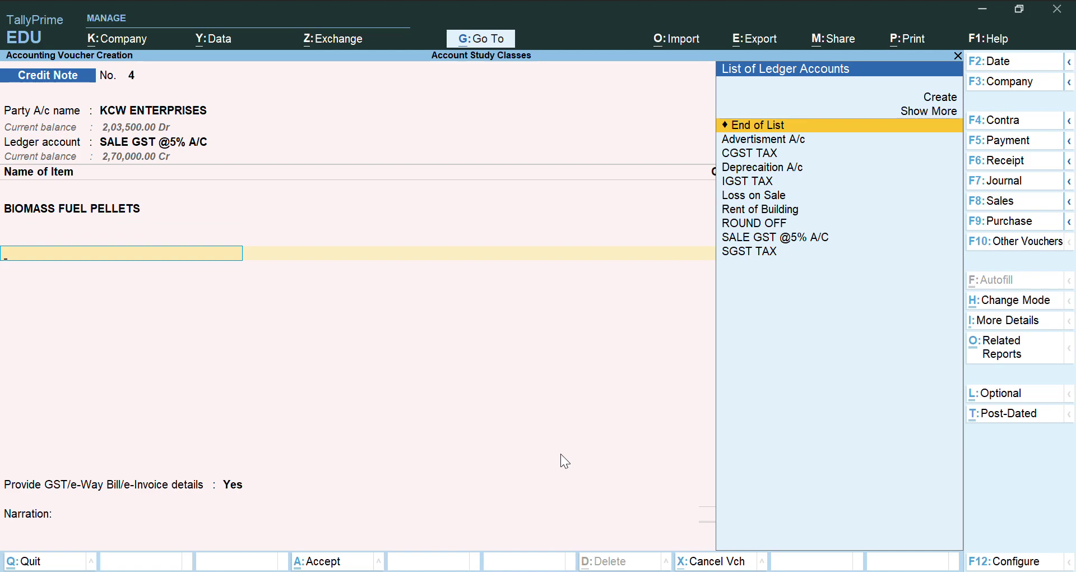
pyautogui.write('c')
pyautogui.press('Return')
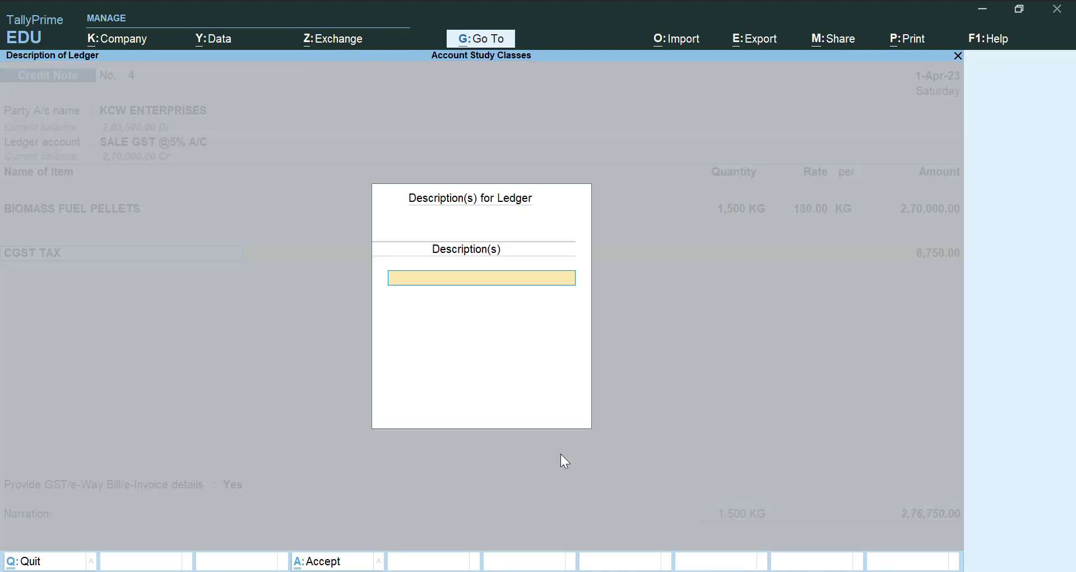
pyautogui.press('Return')
pyautogui.press('Return')
pyautogui.write('s')
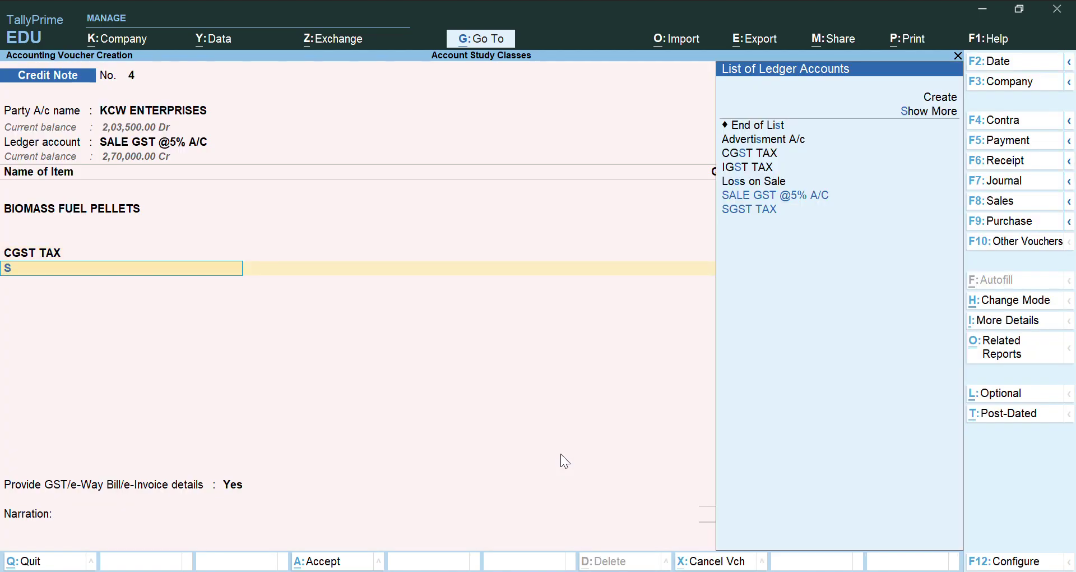
pyautogui.write('g')
pyautogui.press('Return')
pyautogui.press('Return')
pyautogui.press('Return')
# - Set Provide GST/e-Way Bill/e-Invoice details to No, save the credit note without narration, and leave voucher creation
pyautogui.press('Return')
pyautogui.press('Up')
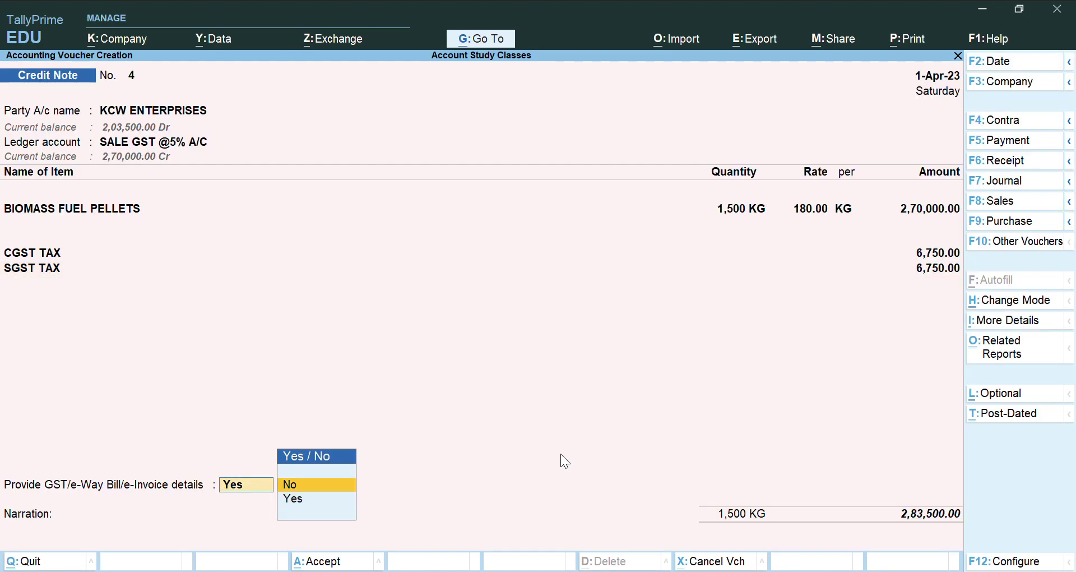
pyautogui.press('Return')
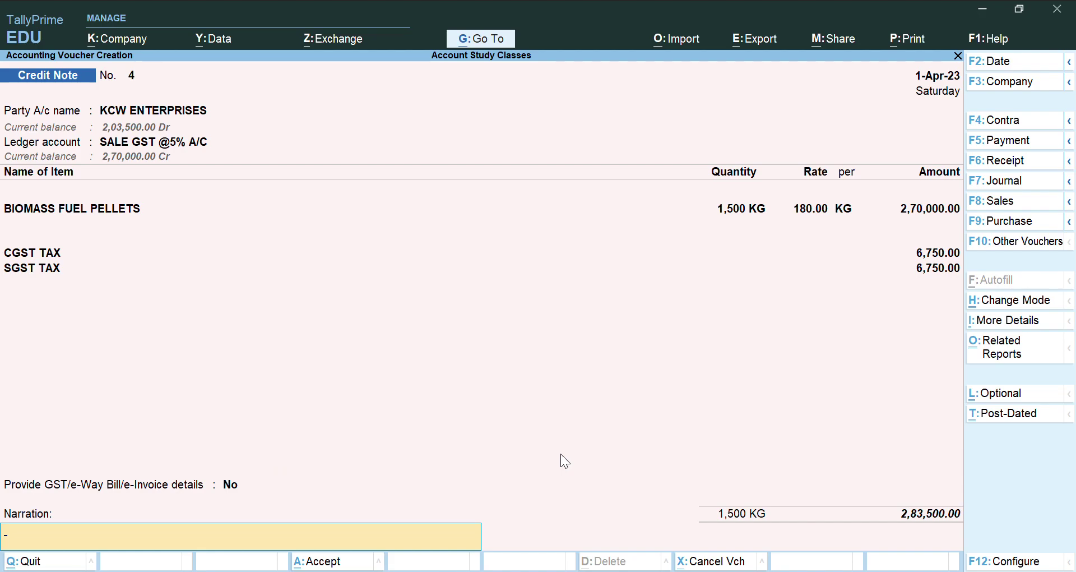
pyautogui.press('Return')
pyautogui.press('Return')
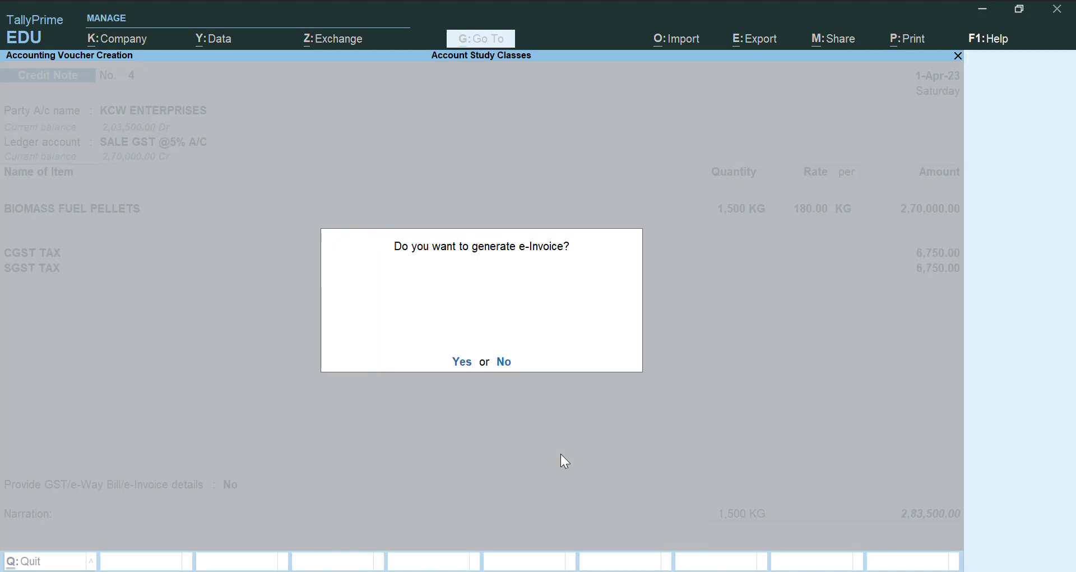
pyautogui.press('Return')
pyautogui.press('Return')
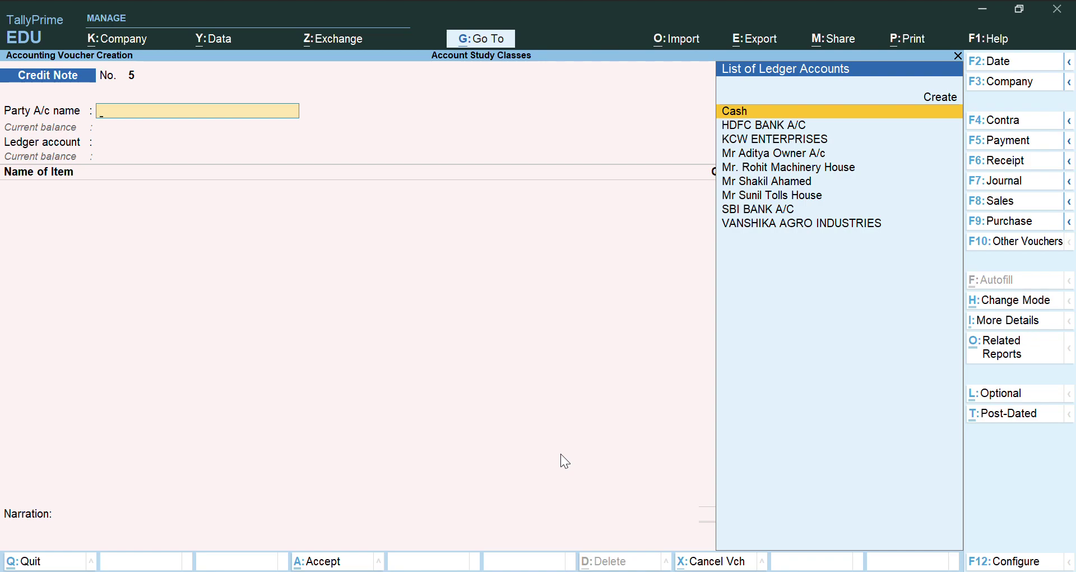
pyautogui.press('Escape')
pyautogui.press('Return')
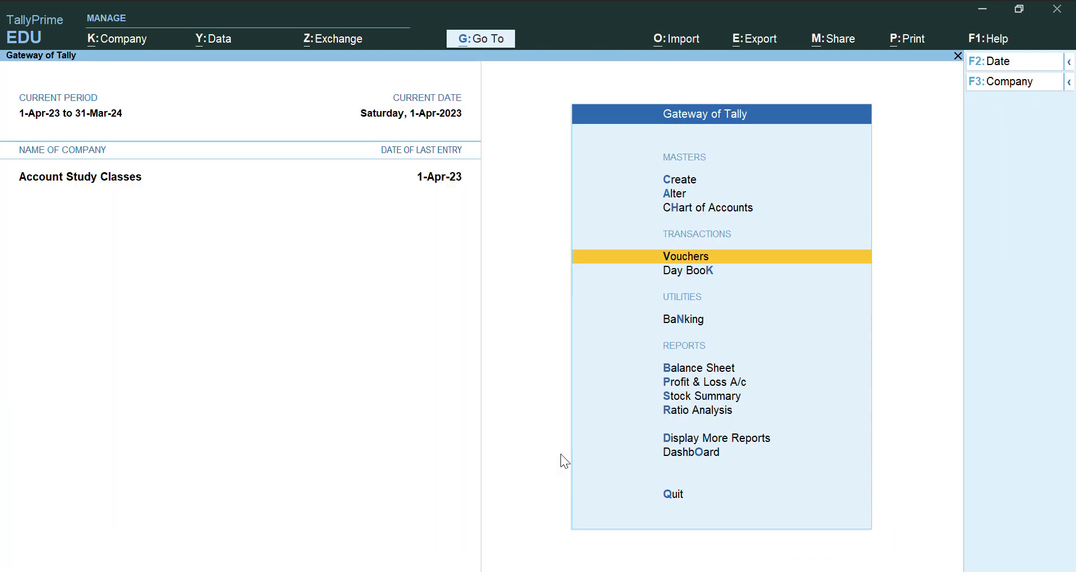
# - Open the Account Books reports from the additional reports
pyautogui.press('Down')
pyautogui.press('Down')
pyautogui.press('Down')
pyautogui.press('Down')
pyautogui.press('Down')
pyautogui.press('Down')
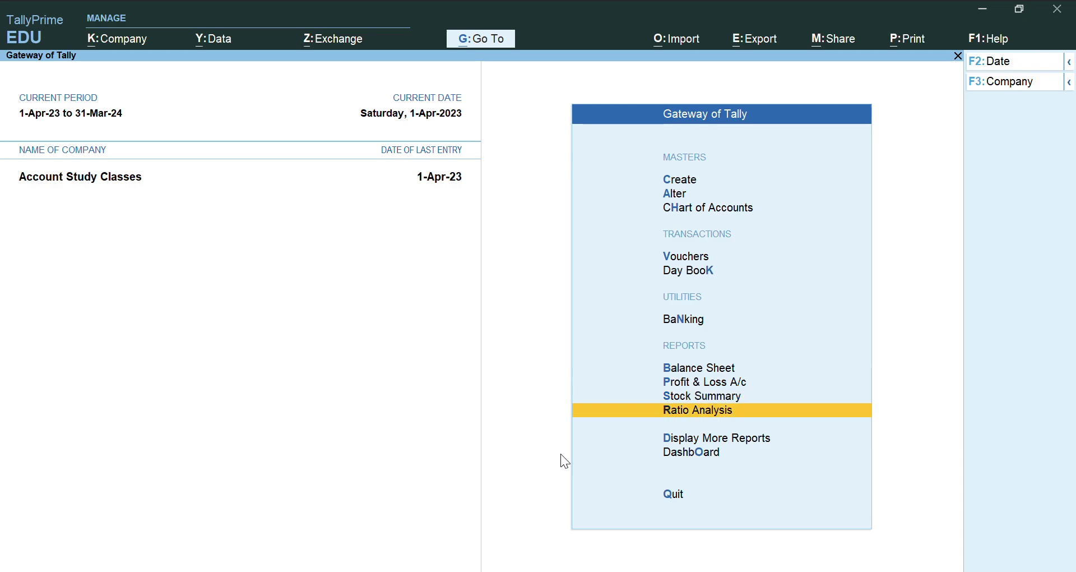
pyautogui.press('Down')
pyautogui.press('Return')
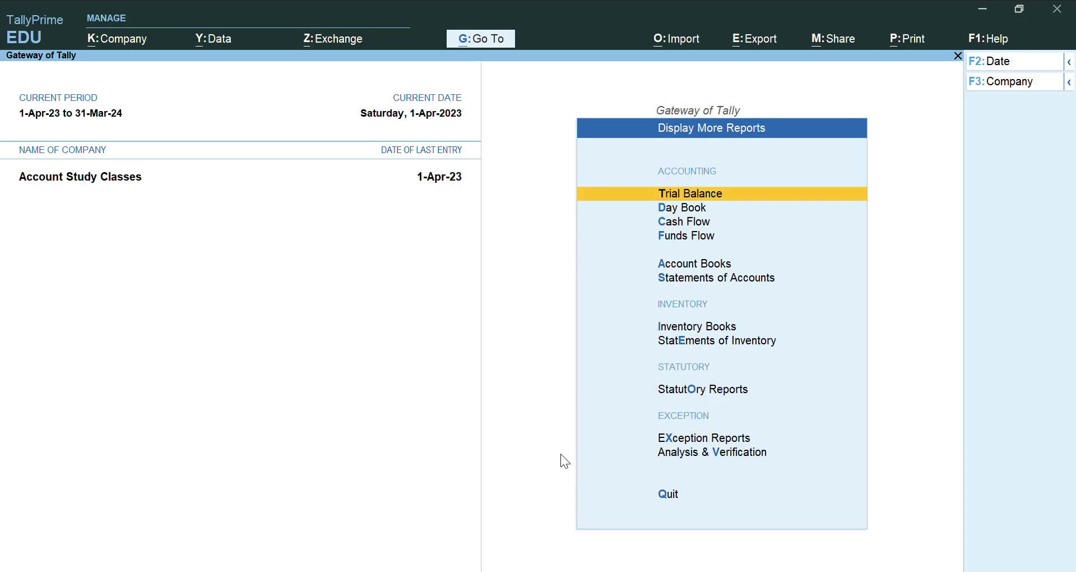
pyautogui.press('Down')
pyautogui.press('Down')
pyautogui.press('Down')
pyautogui.press('Down')
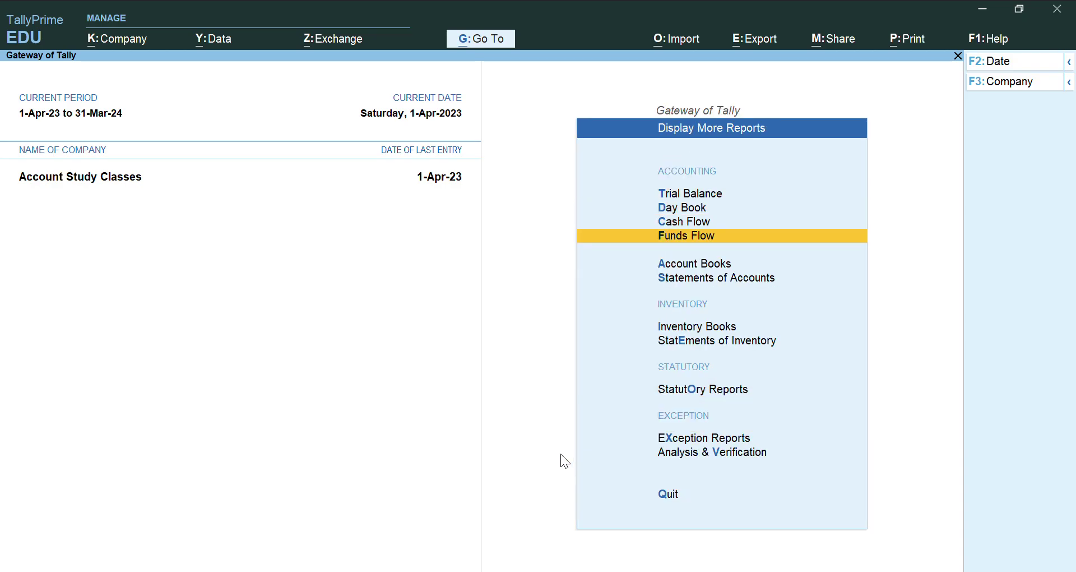
pyautogui.press('Return')
# - Open the KCW ENTERPRISES ledger and review its receipt and credit note entries
pyautogui.press('Down')
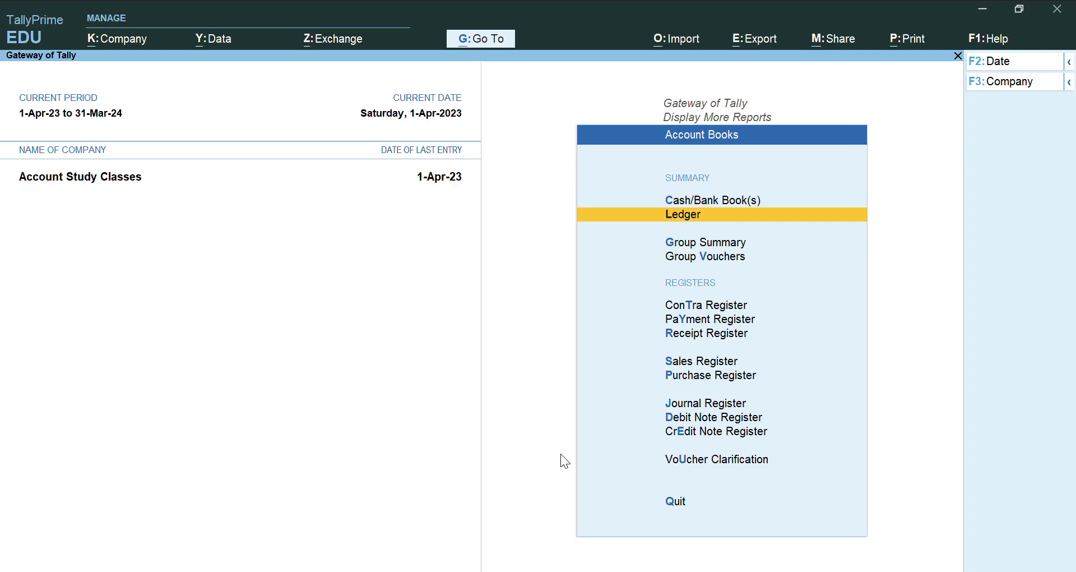
pyautogui.press('Return')
pyautogui.write('k')
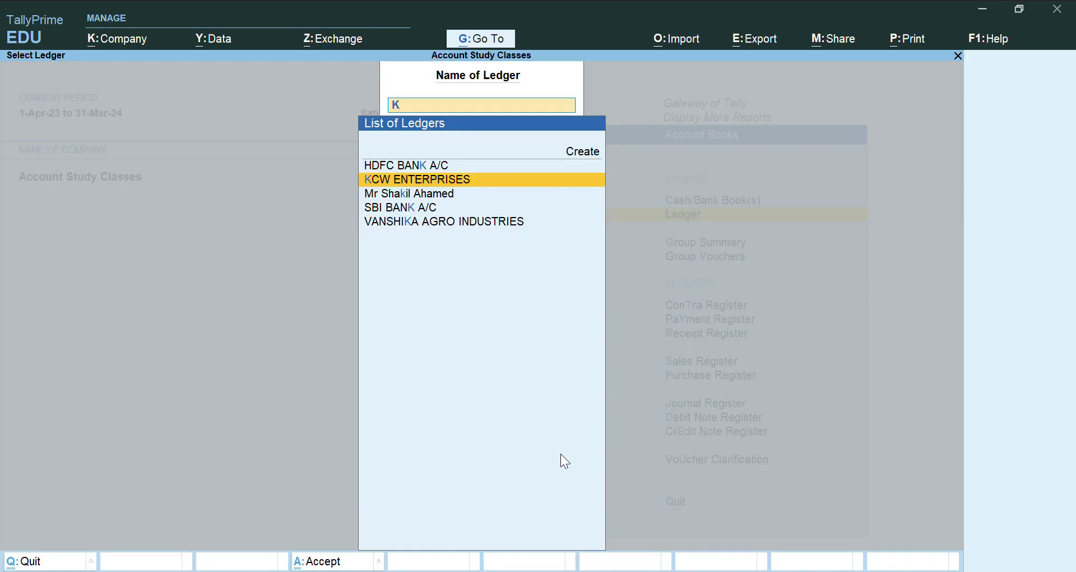
pyautogui.press('Return')
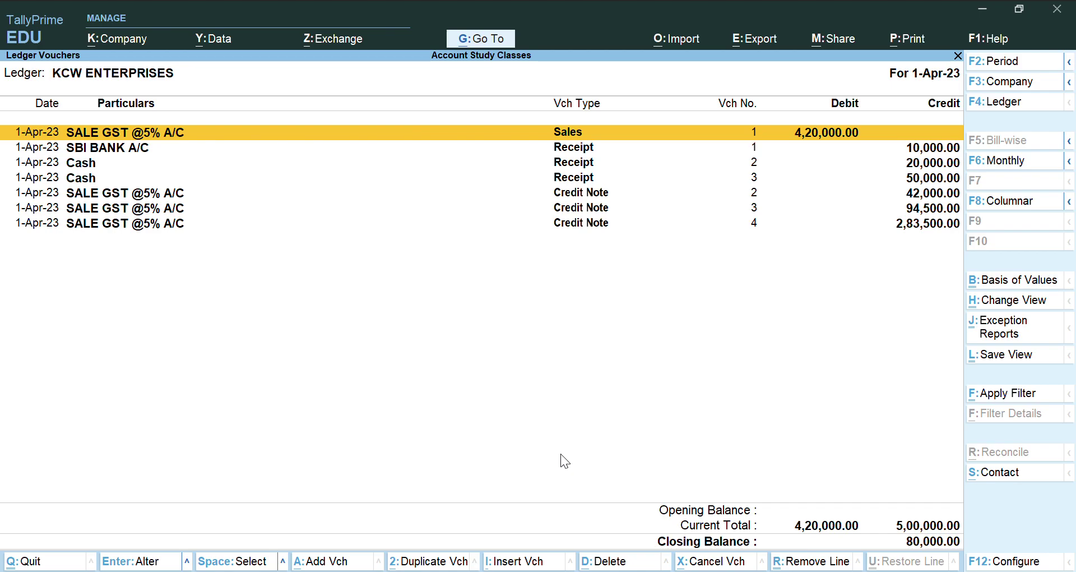
pyautogui.press('Down')
pyautogui.press('Down')
pyautogui.press('Down')
pyautogui.press('Down')
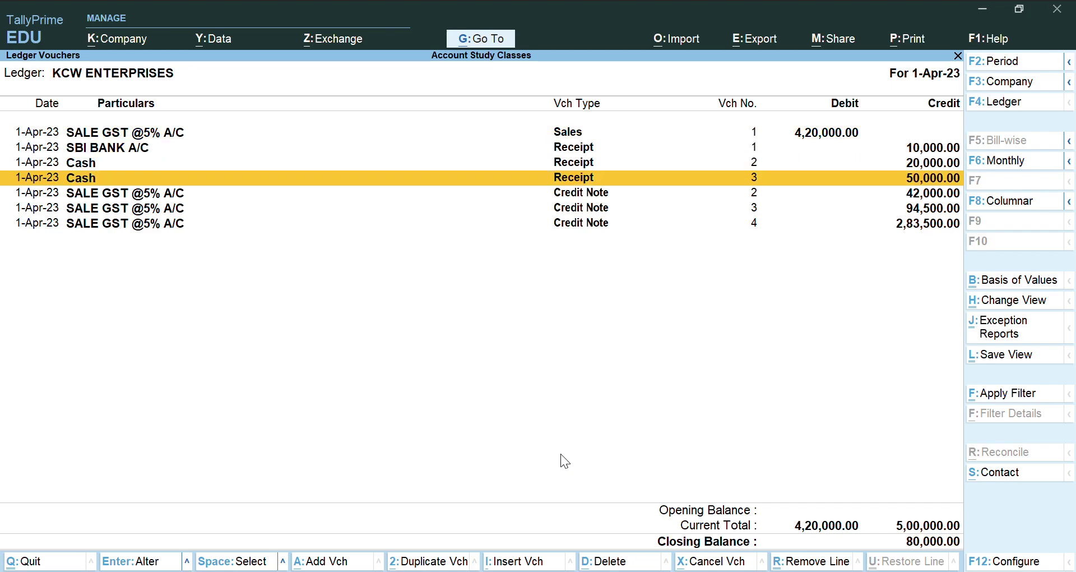
pyautogui.press('Down')
pyautogui.press('Down')
# - Delete receipt voucher 1, posted through SBI BANK A/C, from the KCW ENTERPRISES ledger
pyautogui.press('Up')
pyautogui.press('Up')
pyautogui.press('Up')
pyautogui.press('Up')
pyautogui.press('Up')
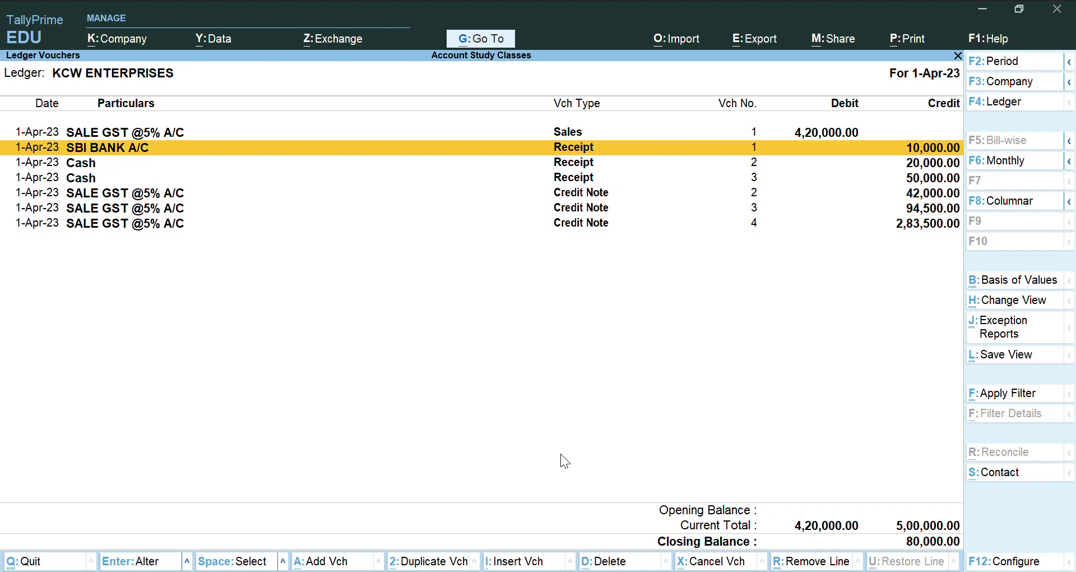
pyautogui.press('alt')
pyautogui.hotkey('alt', 'd')
pyautogui.press('y')
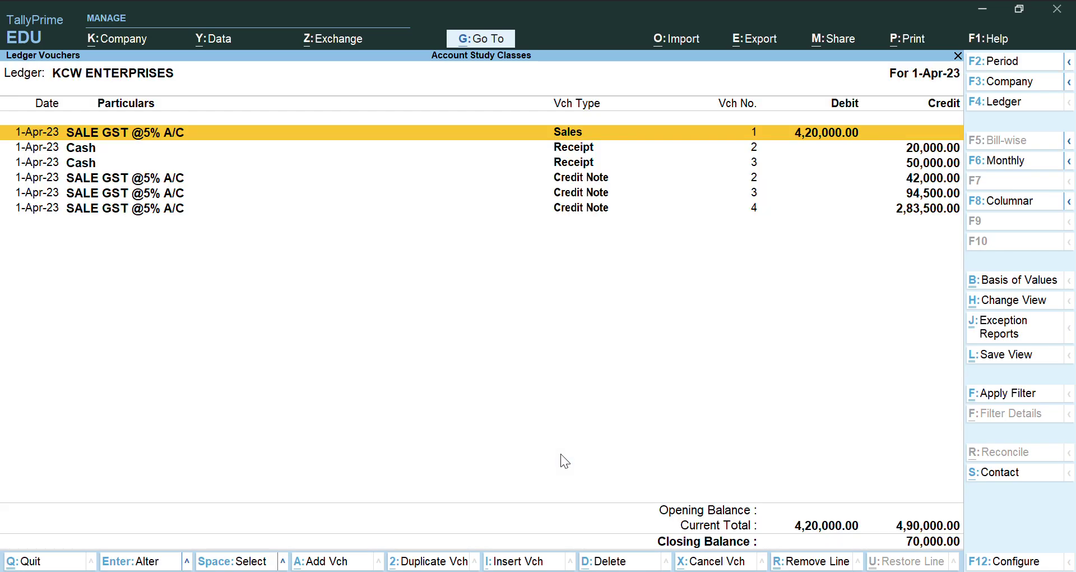
# - Delete cash receipt vouchers 2 and 3 from the KCW ENTERPRISES ledger
pyautogui.press('Down')
pyautogui.press('alt')
pyautogui.hotkey('alt', 'd')
pyautogui.press('y')
pyautogui.press('Down')
pyautogui.press('alt')
pyautogui.hotkey('alt', 'd')
pyautogui.press('y')
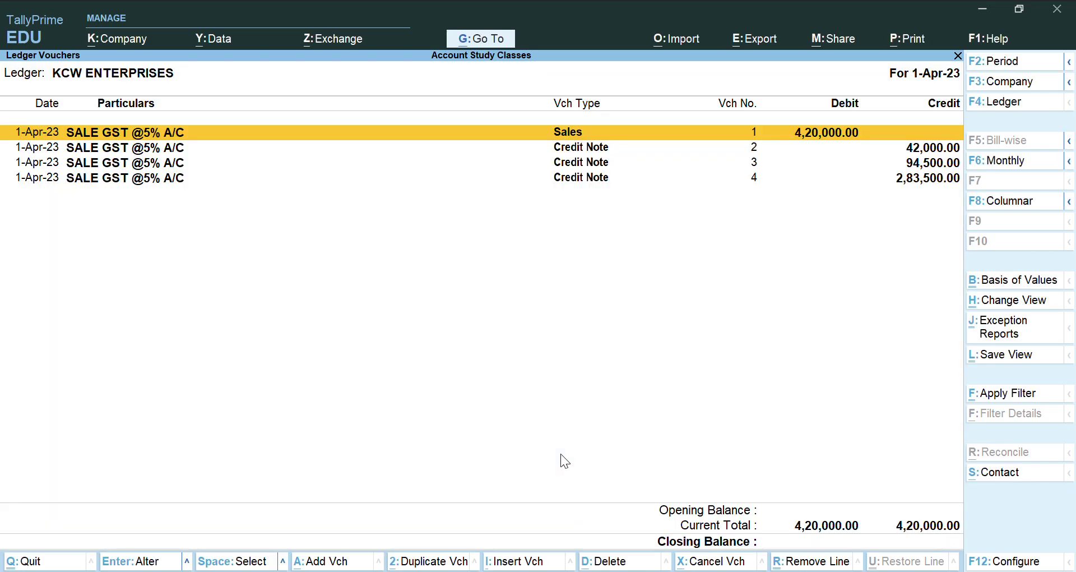
# - Examine credit notes 2 and 3 from the ledger, leaving each without saving changes
pyautogui.press('Down')
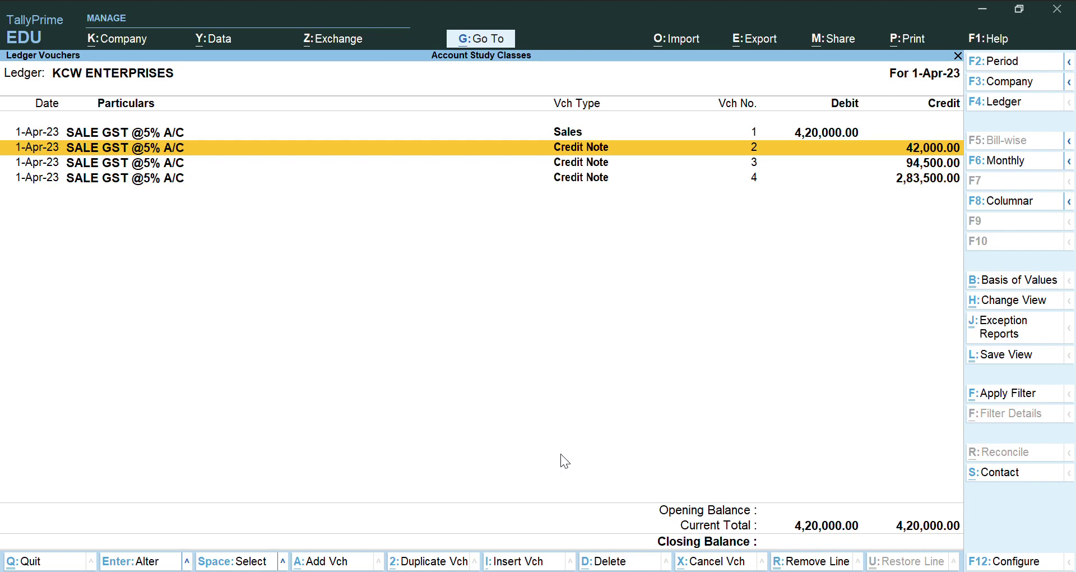
pyautogui.press('BackSpace')
pyautogui.press('Escape')
pyautogui.press('y')
pyautogui.press('Down')
pyautogui.press('Return')
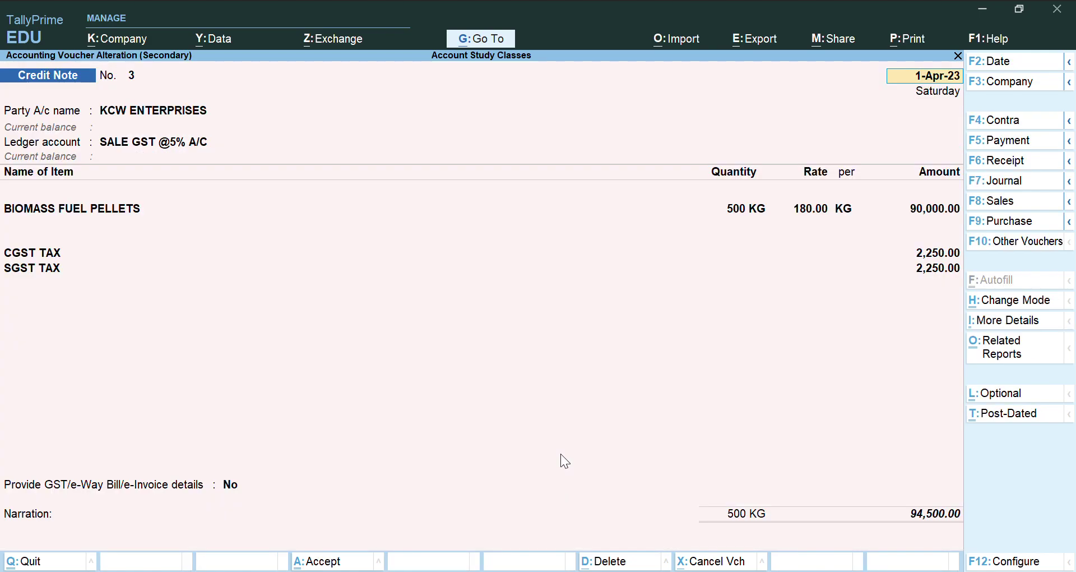
pyautogui.press('BackSpace')
pyautogui.press('Escape')
pyautogui.press('y')
# - Examine the item and tax details of credit note 4 and leave it without saving changes
pyautogui.press('Down')
pyautogui.press('Return')
pyautogui.press('BackSpace')
pyautogui.press('Escape')
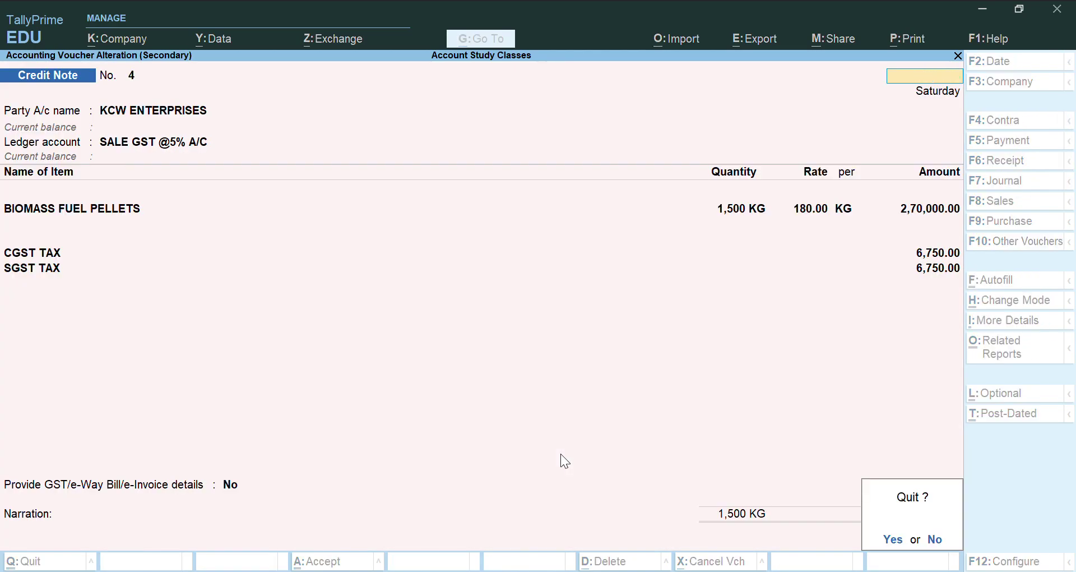
pyautogui.press('y')
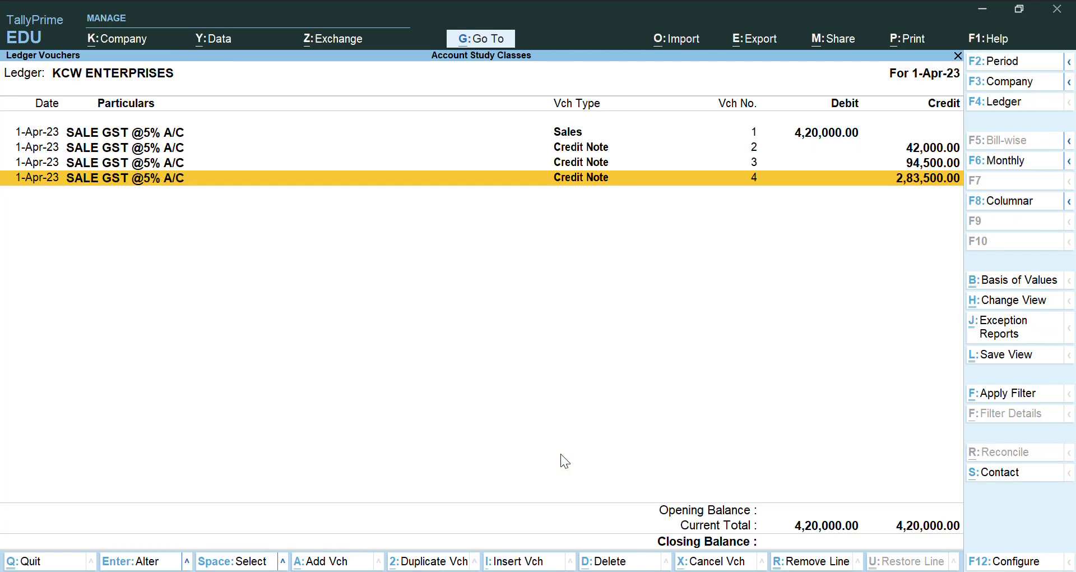
# - Compare the ledger's sales and credit note entries and closing balance, and return to the Gateway of Tally
pyautogui.press('Up')
pyautogui.press('Up')
pyautogui.press('Up')
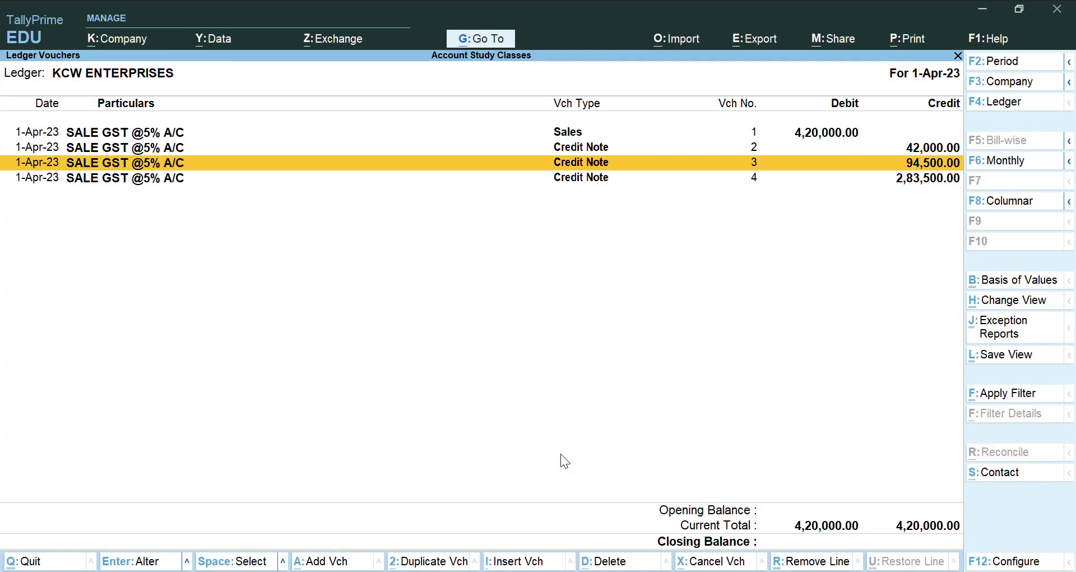
pyautogui.press('Down')
pyautogui.press('Down')
pyautogui.press('Down')
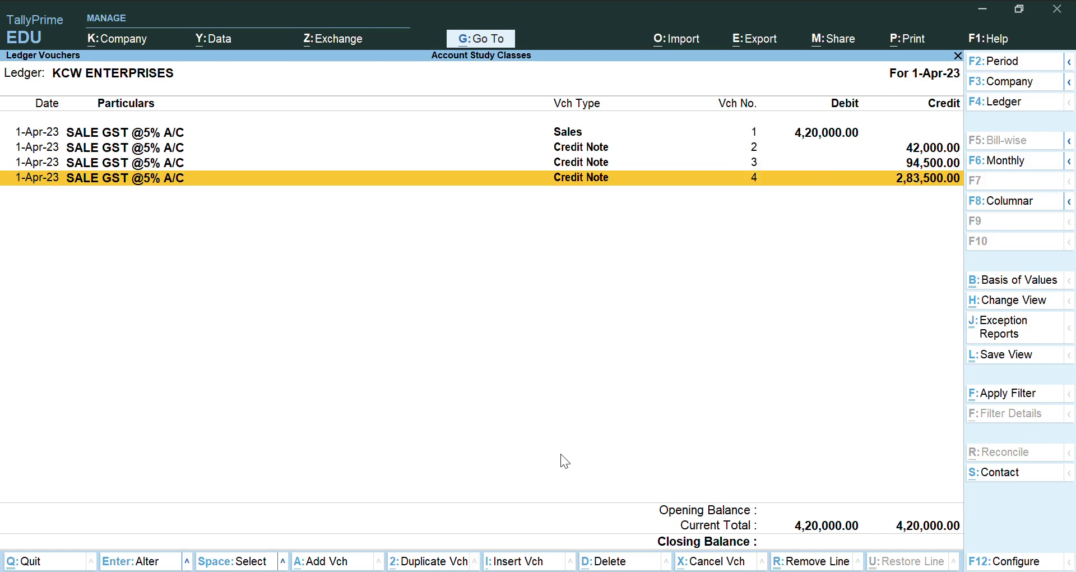
pyautogui.press('Up')
pyautogui.press('Up')
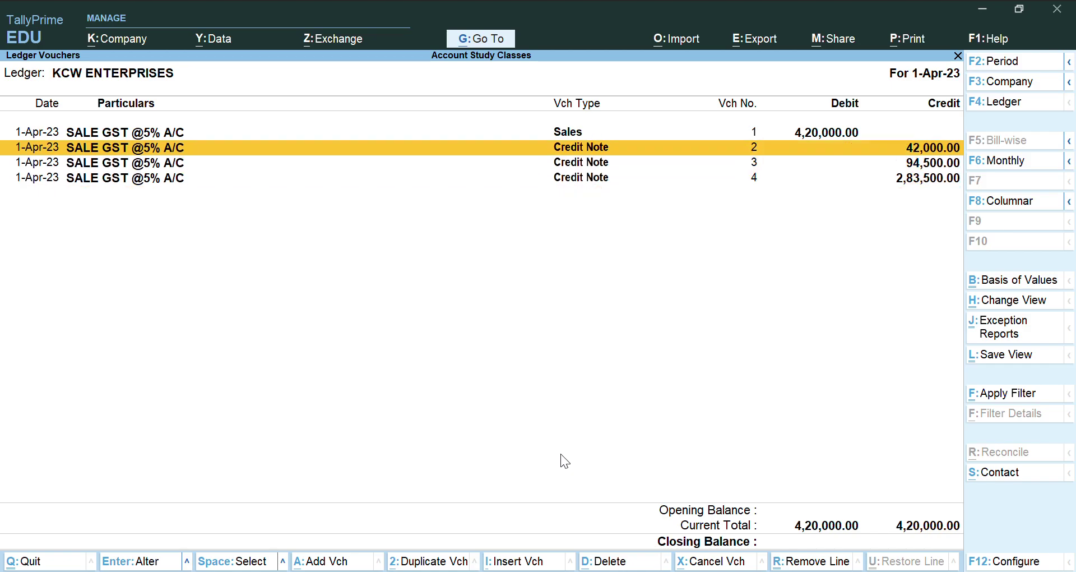
pyautogui.press('Up')
pyautogui.press('Escape')
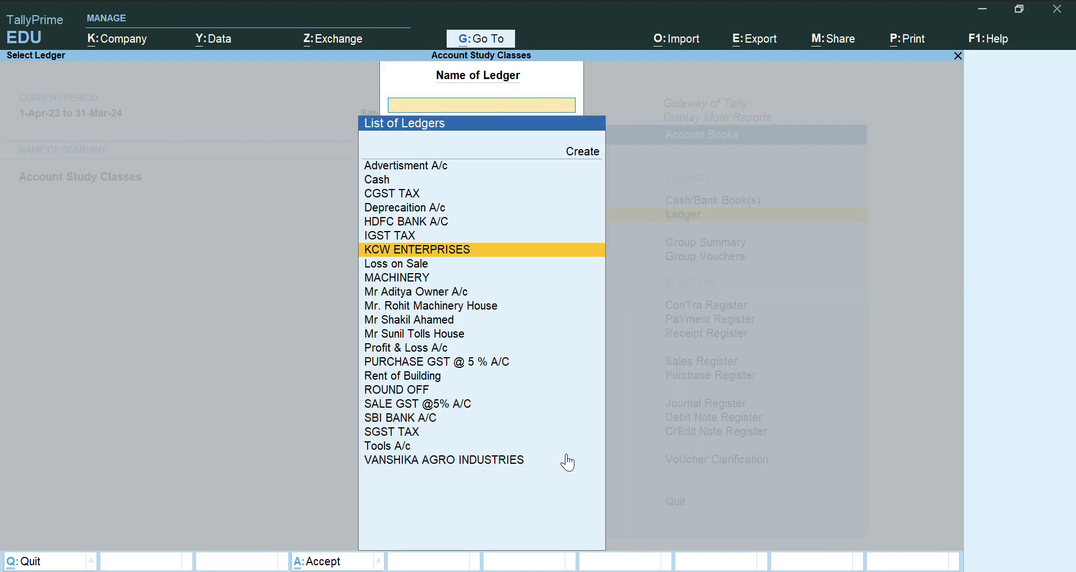
pyautogui.press('Escape')
pyautogui.press('Escape')
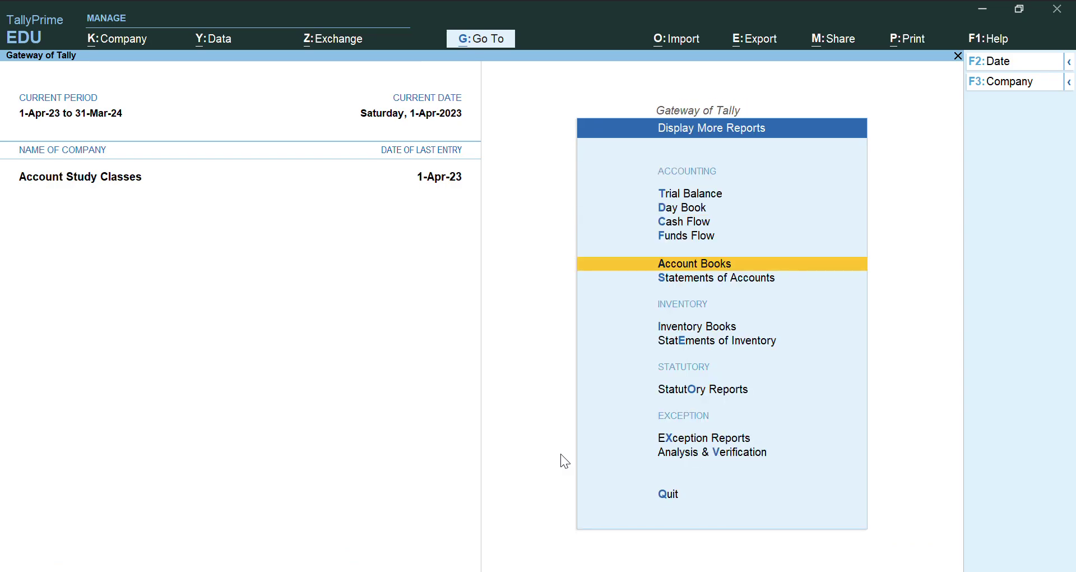
pyautogui.press('Escape')
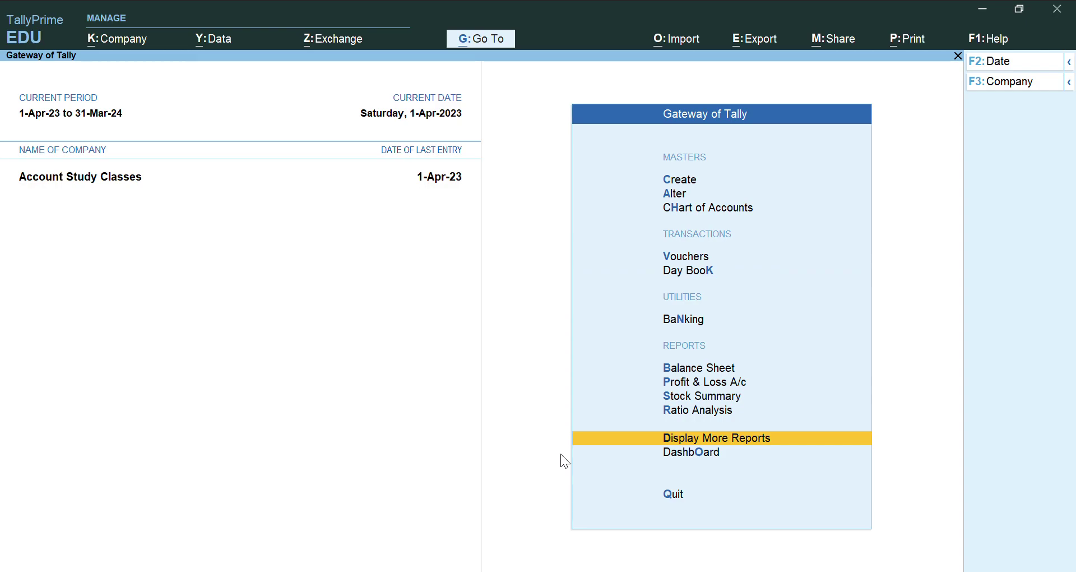